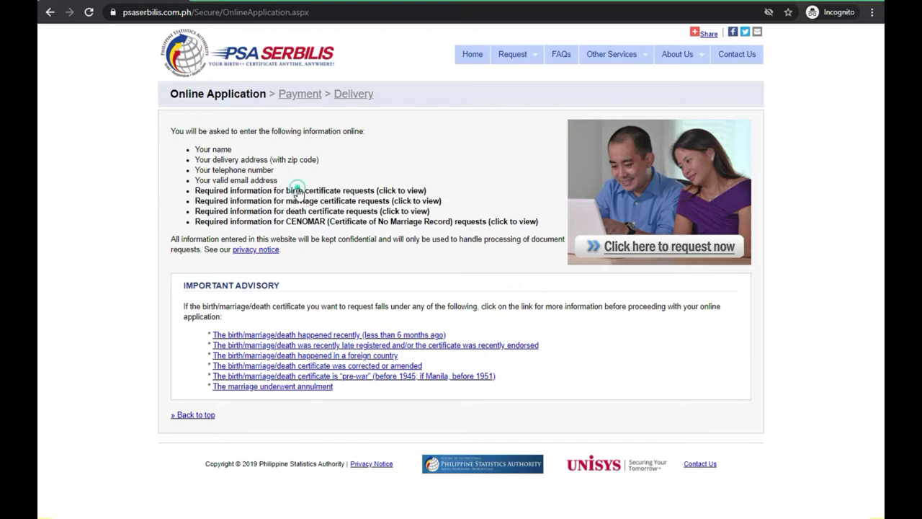
{"action": "left_click", "coordinate": [298, 191]}
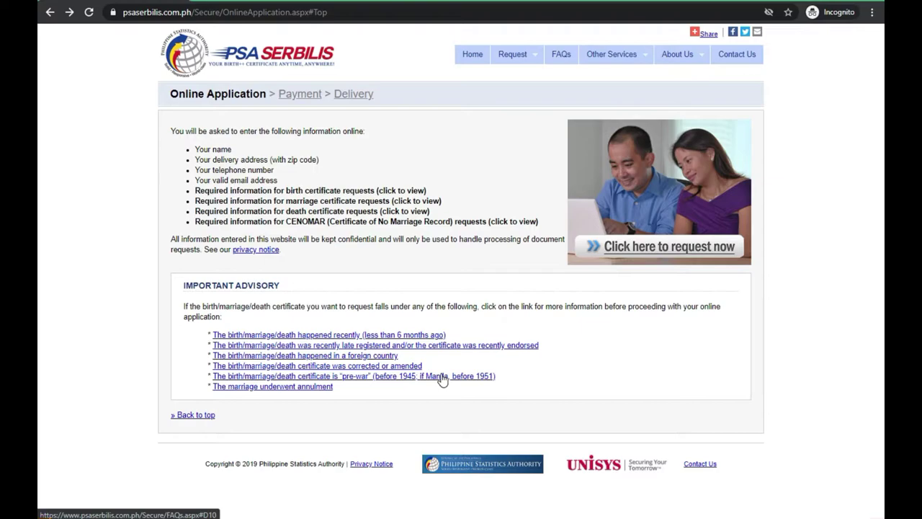
Check the required information for requests, then begin a new online certificate request.
{"action": "left_click", "coordinate": [665, 249]}
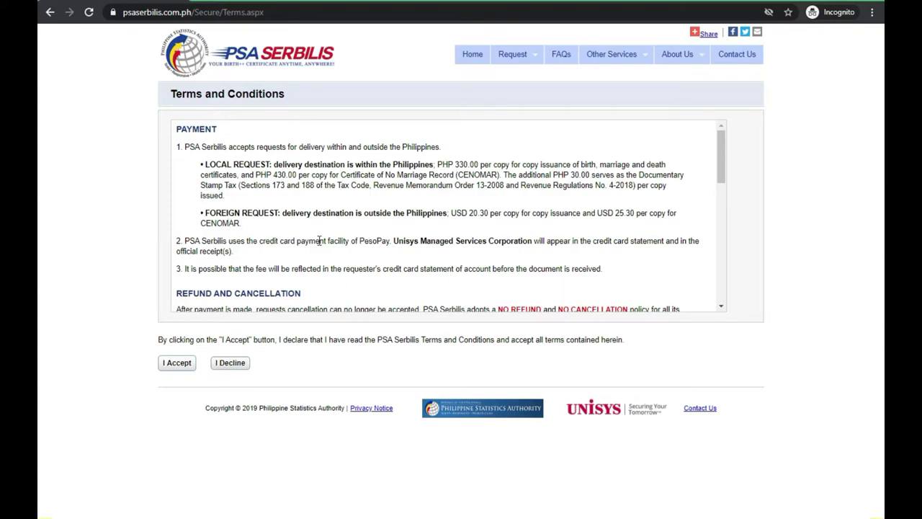
Read through the Terms and Conditions and accept them.
{"action": "scroll", "coordinate": [193, 240], "scroll_direction": "down", "scroll_amount": 5}
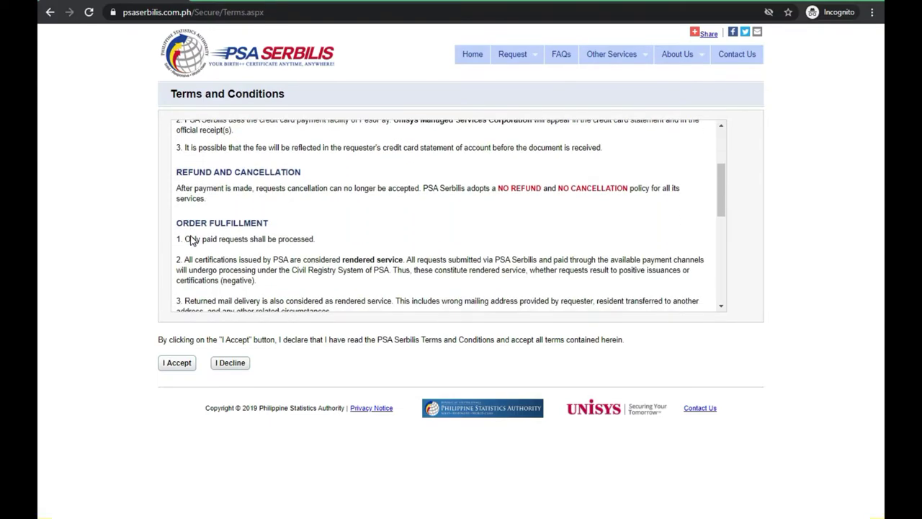
{"action": "scroll", "coordinate": [194, 241], "scroll_direction": "down", "scroll_amount": 3}
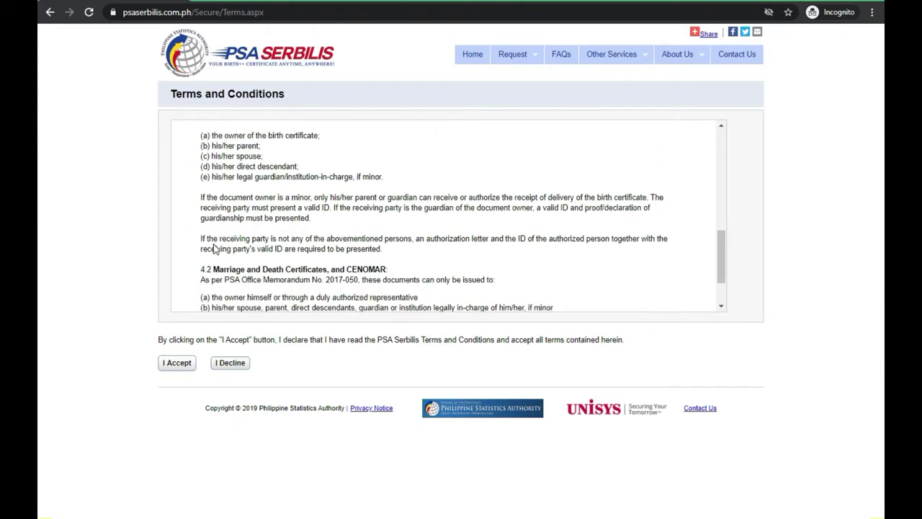
{"action": "scroll", "coordinate": [214, 248], "scroll_direction": "down", "scroll_amount": 2}
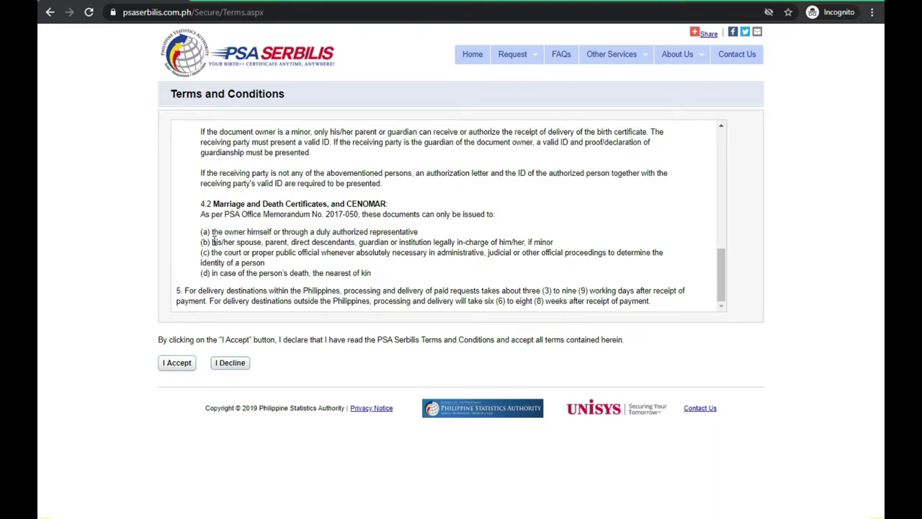
{"action": "left_click", "coordinate": [177, 368]}
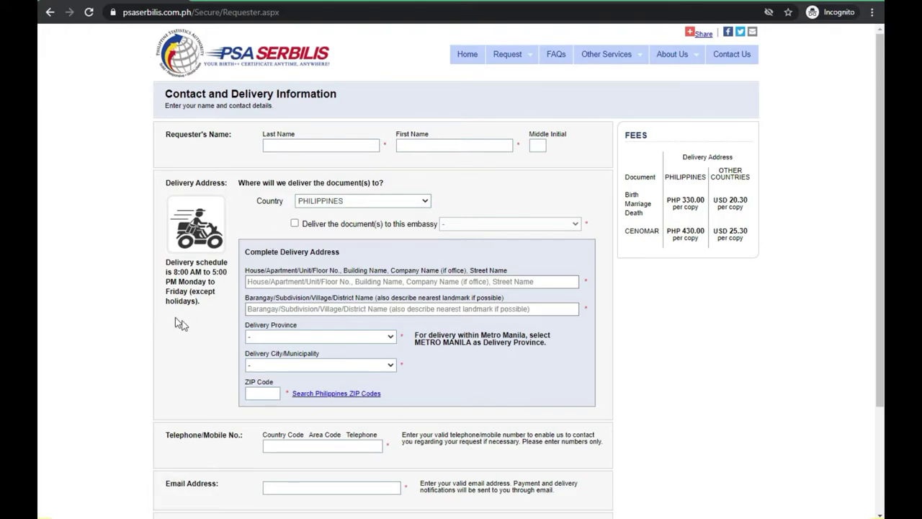
Enter the requester's last name, first name and middle initial.
{"action": "left_click", "coordinate": [281, 144]}
{"action": "type", "text": "DELA"}
{"action": "key", "text": "BackSpace"}
{"action": "key", "text": "BackSpace"}
{"action": "key", "text": "BackSpace"}
{"action": "key", "text": "BackSpace"}
{"action": "left_click", "coordinate": [450, 143]}
{"action": "left_click", "coordinate": [537, 146]}
{"action": "type", "text": "A"}
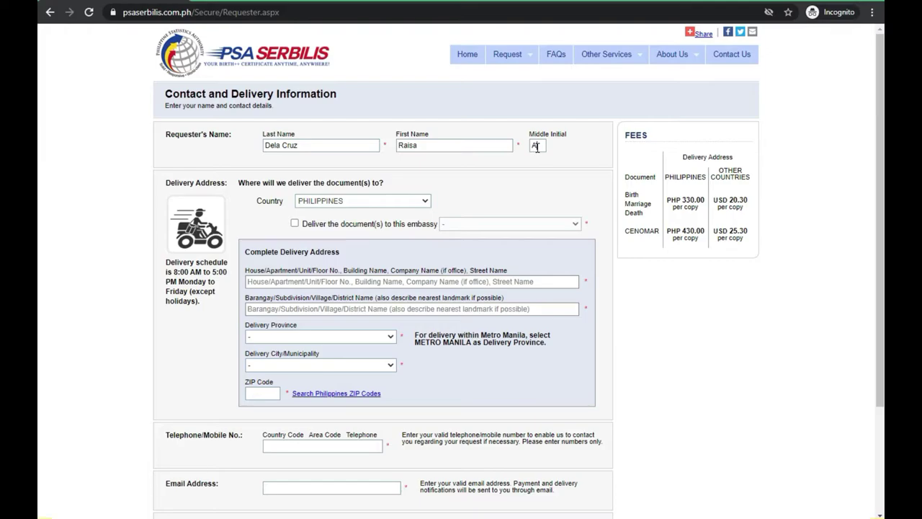
Keep PHILIPPINES as the delivery country with delivery to a home address.
{"action": "left_click", "coordinate": [355, 203]}
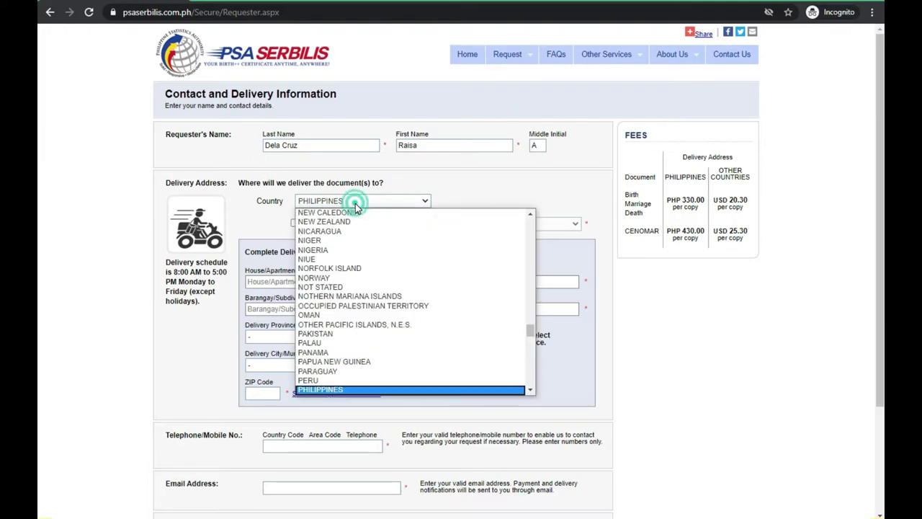
{"action": "left_click", "coordinate": [355, 203]}
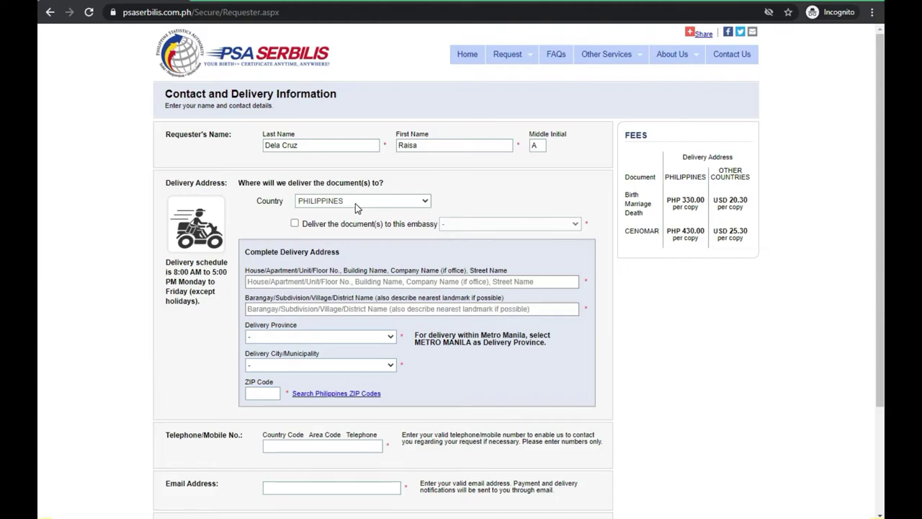
{"action": "left_click", "coordinate": [294, 224]}
{"action": "left_click", "coordinate": [546, 224]}
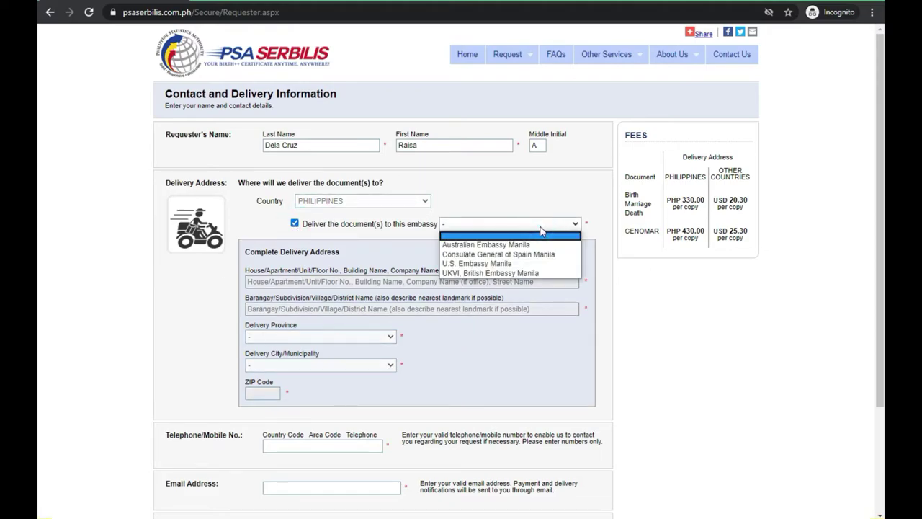
{"action": "left_click", "coordinate": [541, 224]}
{"action": "left_click", "coordinate": [294, 224]}
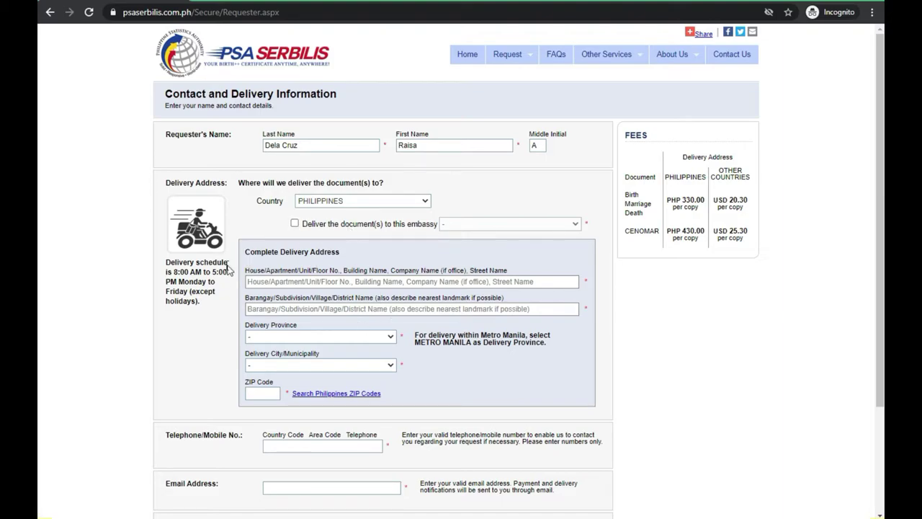
{"action": "left_click_drag", "start_coordinate": [281, 252], "coordinate": [338, 252]}
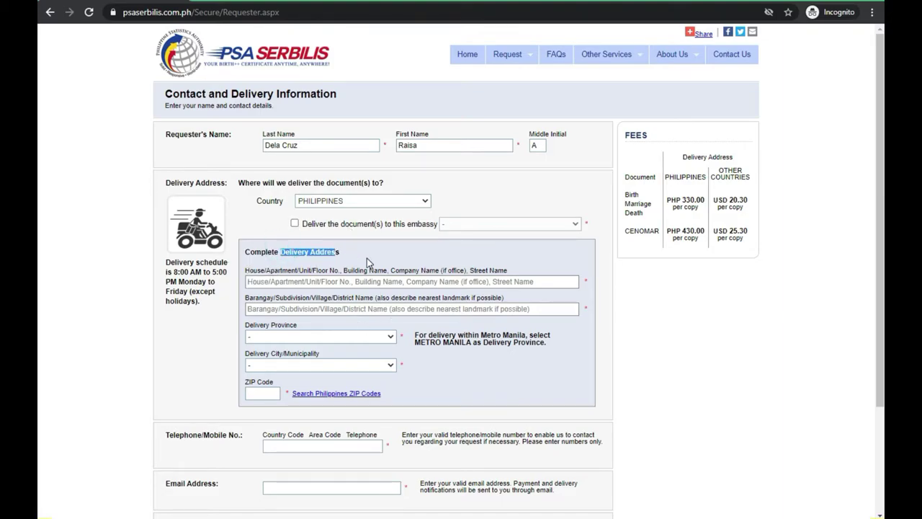
Enter the requester's house/street address and barangay.
{"action": "left_click", "coordinate": [315, 281]}
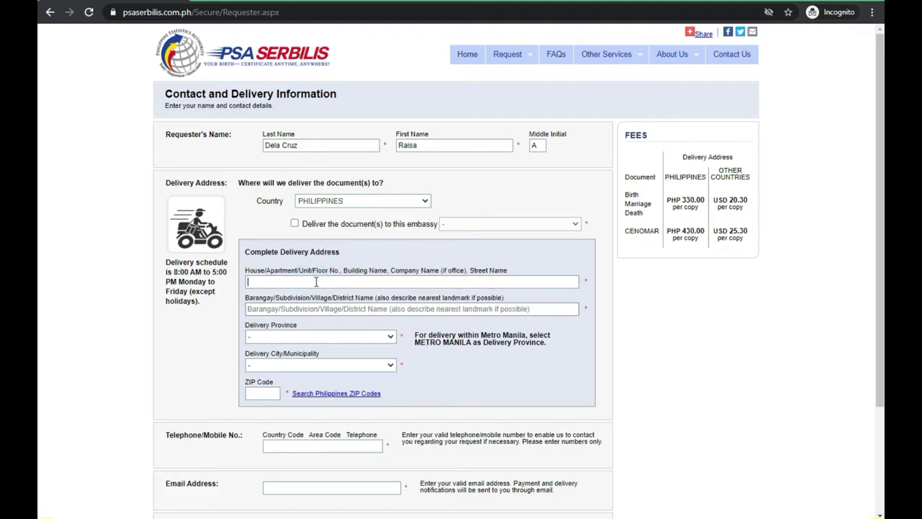
{"action": "type", "text": "4 a bon"}
{"action": "key", "text": "BackSpace"}
{"action": "key", "text": "BackSpace"}
{"action": "key", "text": "BackSpace"}
{"action": "key", "text": "BackSpace"}
{"action": "key", "text": "BackSpace"}
{"action": "left_click", "coordinate": [323, 308]}
Select the delivery province and city, then enter the ZIP code.
{"action": "left_click", "coordinate": [315, 337]}
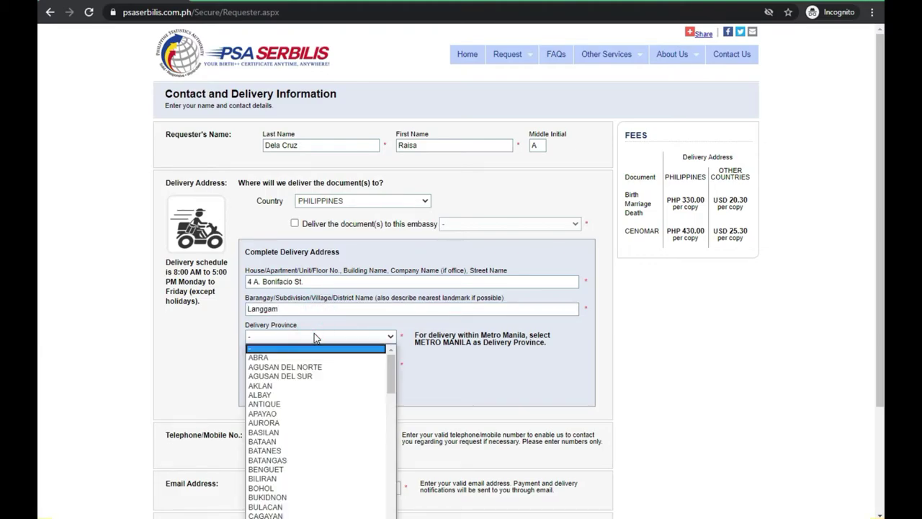
{"action": "type", "text": "metro"}
{"action": "key", "text": "Return"}
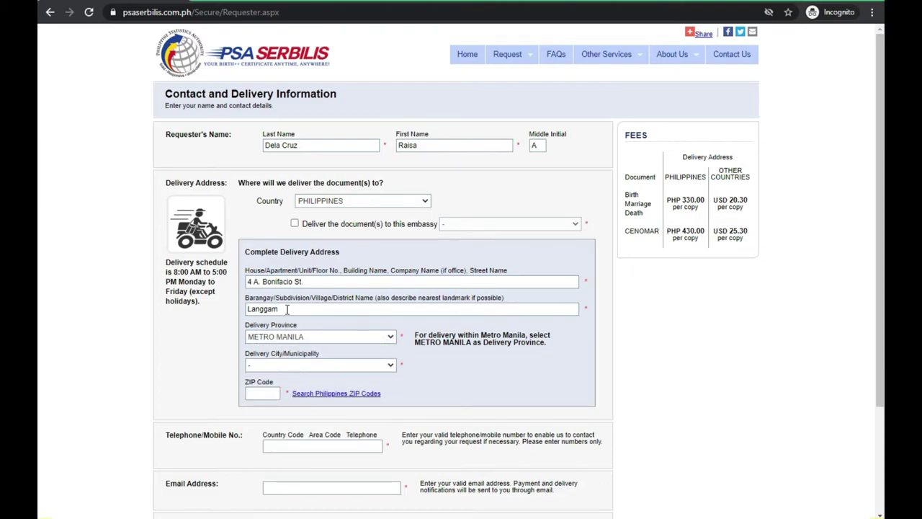
{"action": "left_click", "coordinate": [270, 367]}
{"action": "type", "text": "t"}
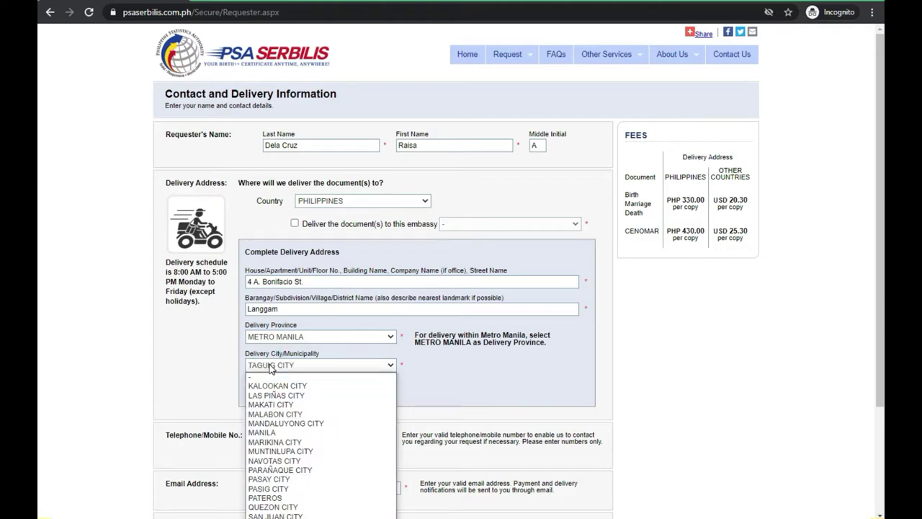
{"action": "key", "text": "Return"}
{"action": "left_click", "coordinate": [264, 393]}
{"action": "type", "text": "1633"}
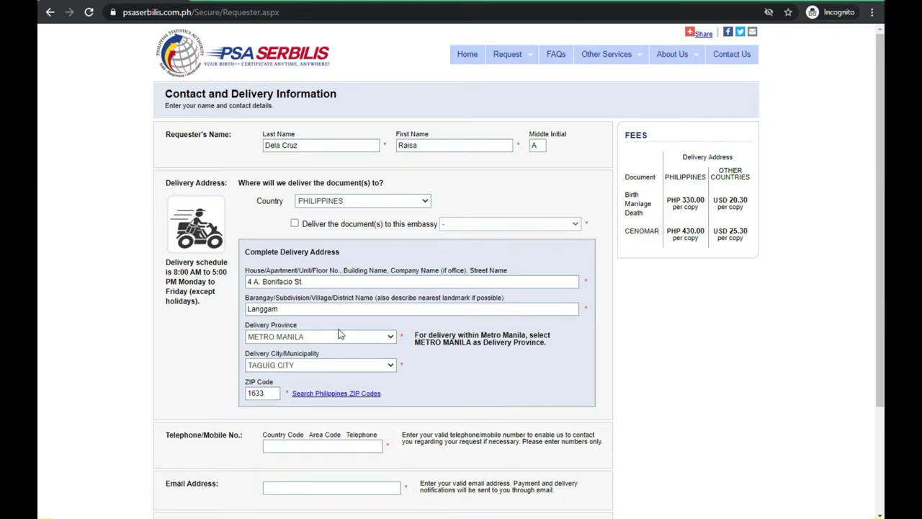
Enter the requester's mobile number in the telephone/mobile field.
{"action": "scroll", "coordinate": [172, 373], "scroll_direction": "down", "scroll_amount": 2}
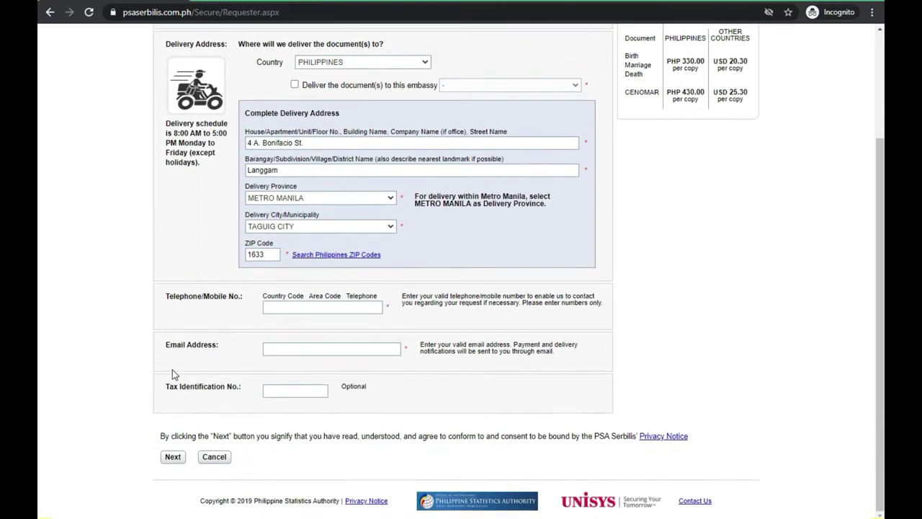
{"action": "left_click", "coordinate": [292, 311]}
{"action": "type", "text": "63"}
{"action": "key", "text": "BackSpace"}
{"action": "key", "text": "BackSpace"}
{"action": "left_click", "coordinate": [274, 308]}
{"action": "left_click_drag", "start_coordinate": [274, 307], "coordinate": [322, 307]}
{"action": "left_click", "coordinate": [322, 307]}
Enter the requester's e-mail address and submit the contact form with Next.
{"action": "left_click", "coordinate": [321, 348]}
{"action": "type", "text": "emailadd@"}
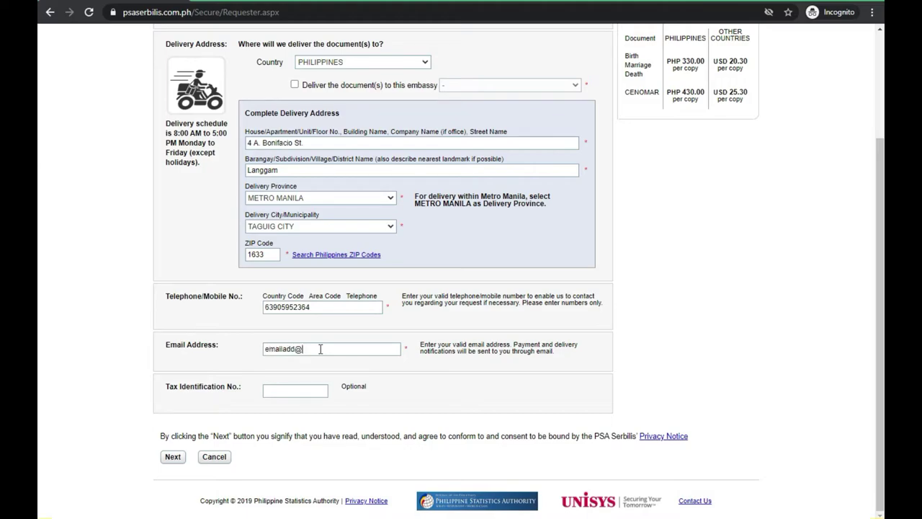
{"action": "type", "text": "gmail.com"}
{"action": "scroll", "coordinate": [221, 359], "scroll_direction": "up", "scroll_amount": 1}
{"action": "scroll", "coordinate": [221, 358], "scroll_direction": "up", "scroll_amount": 1}
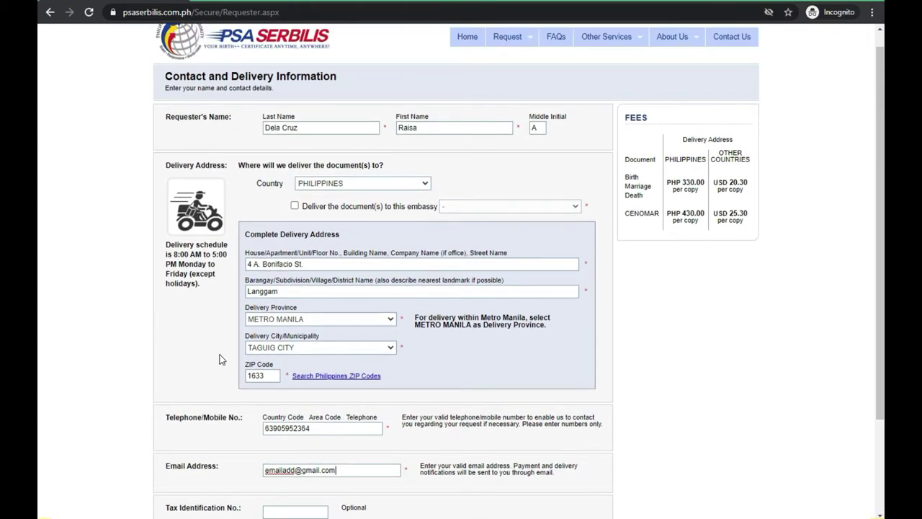
{"action": "scroll", "coordinate": [221, 359], "scroll_direction": "down", "scroll_amount": 2}
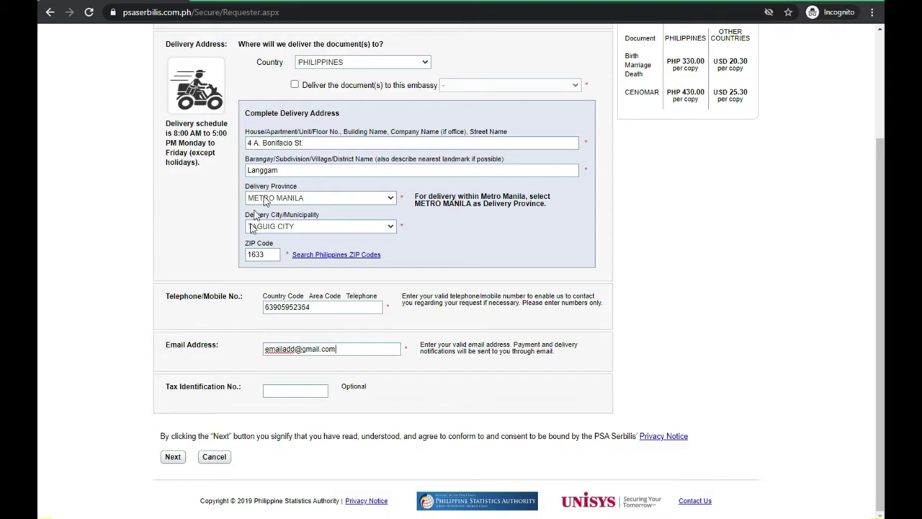
{"action": "left_click", "coordinate": [175, 459]}
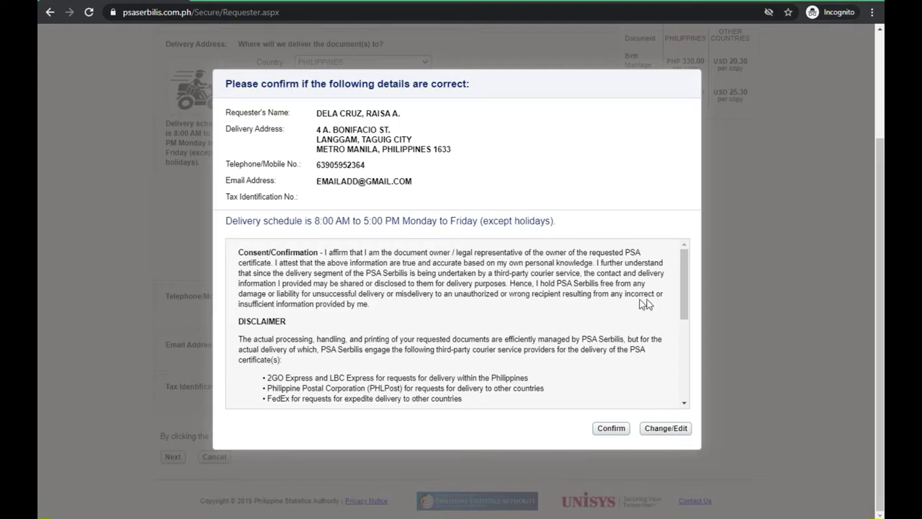
Review the consent text and confirm the requester's contact and delivery details.
{"action": "left_click_drag", "start_coordinate": [544, 285], "coordinate": [650, 306]}
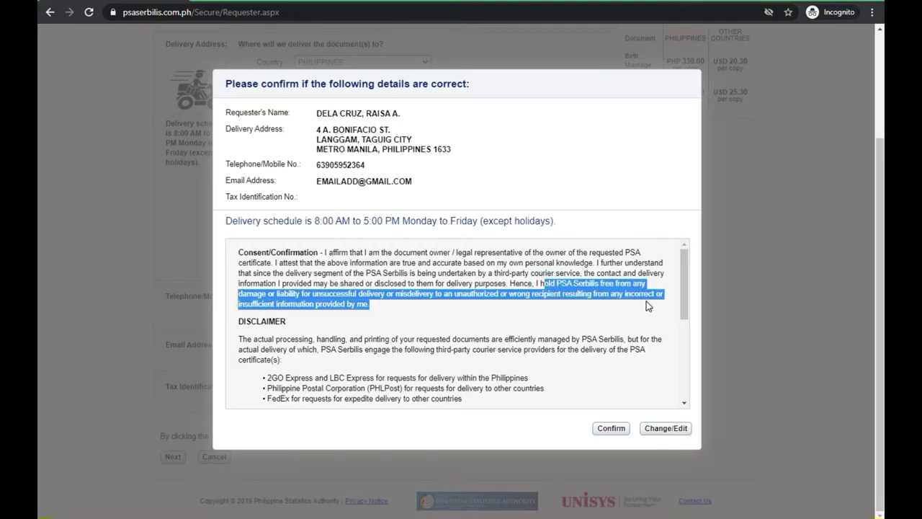
{"action": "left_click", "coordinate": [593, 312]}
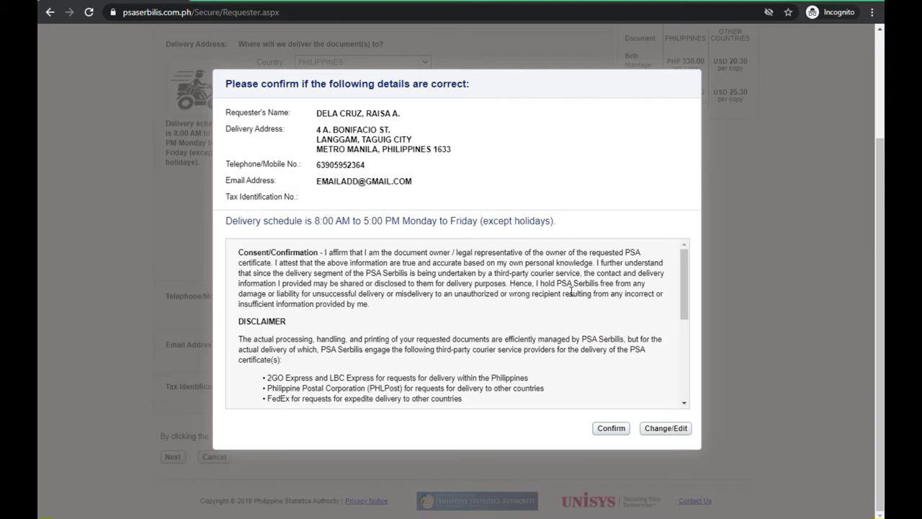
{"action": "left_click_drag", "start_coordinate": [278, 295], "coordinate": [363, 296]}
{"action": "left_click", "coordinate": [400, 307]}
{"action": "left_click", "coordinate": [611, 432]}
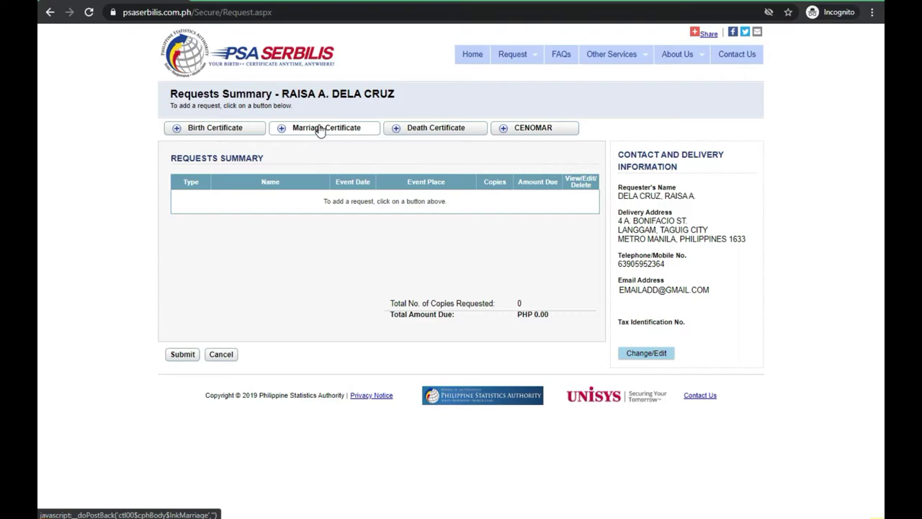
Choose Marriage Certificate, answer No to the correction and previous-copy questions, and continue.
{"action": "left_click", "coordinate": [320, 129]}
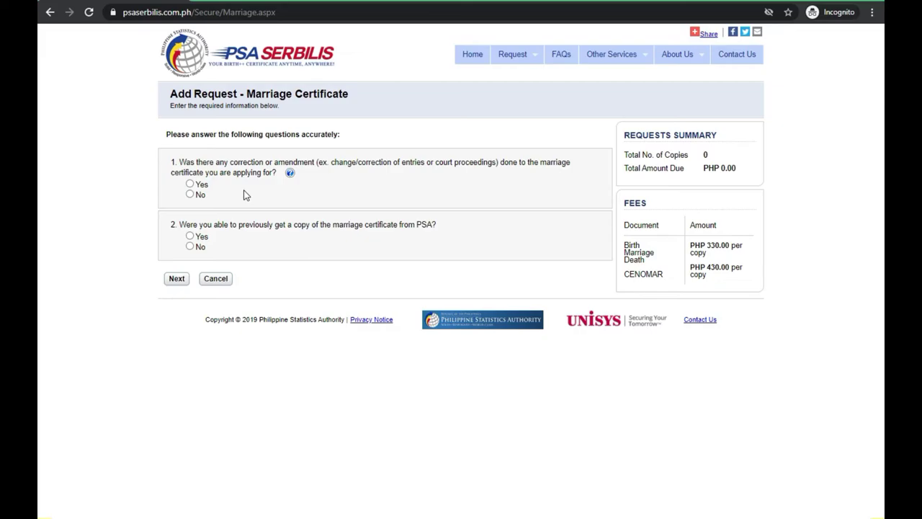
{"action": "left_click", "coordinate": [189, 195]}
{"action": "left_click", "coordinate": [190, 245]}
{"action": "left_click", "coordinate": [177, 279]}
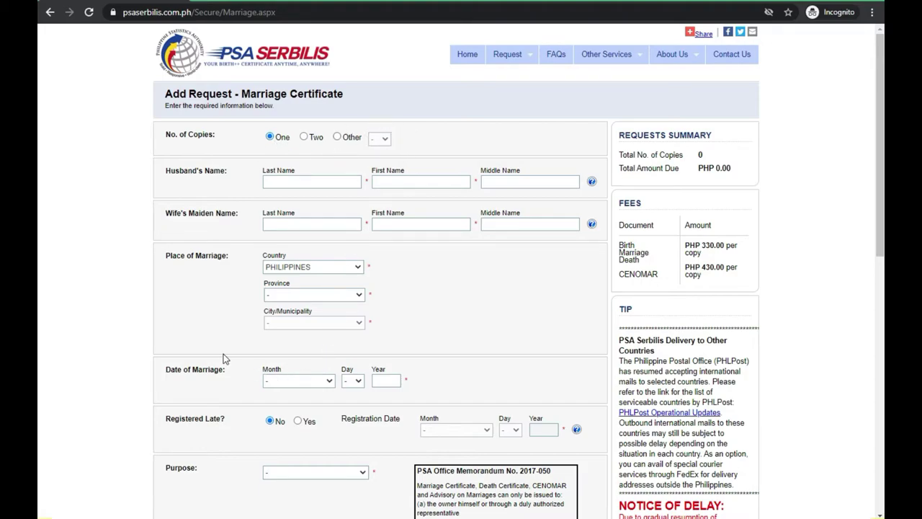
Enter the husband's and wife's last, first and middle names.
{"action": "scroll", "coordinate": [224, 358], "scroll_direction": "down", "scroll_amount": 3}
{"action": "scroll", "coordinate": [224, 388], "scroll_direction": "up", "scroll_amount": 2}
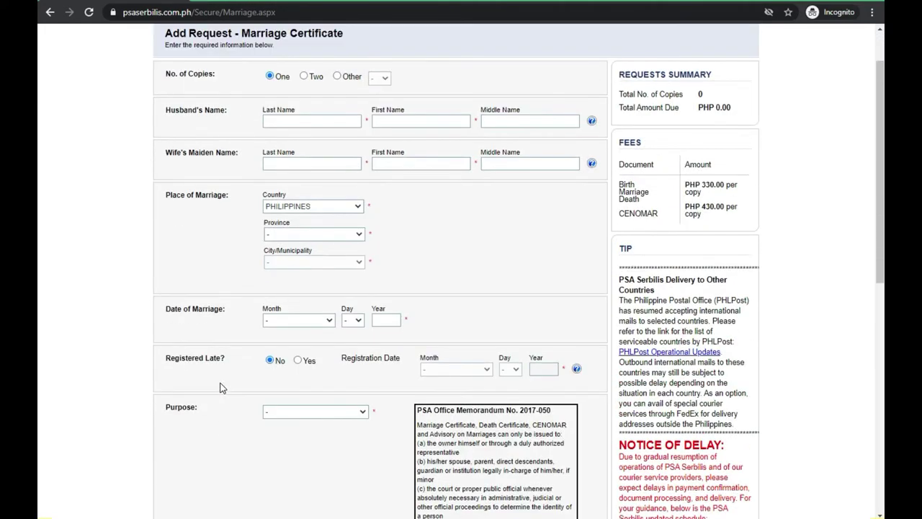
{"action": "scroll", "coordinate": [220, 388], "scroll_direction": "up", "scroll_amount": 1}
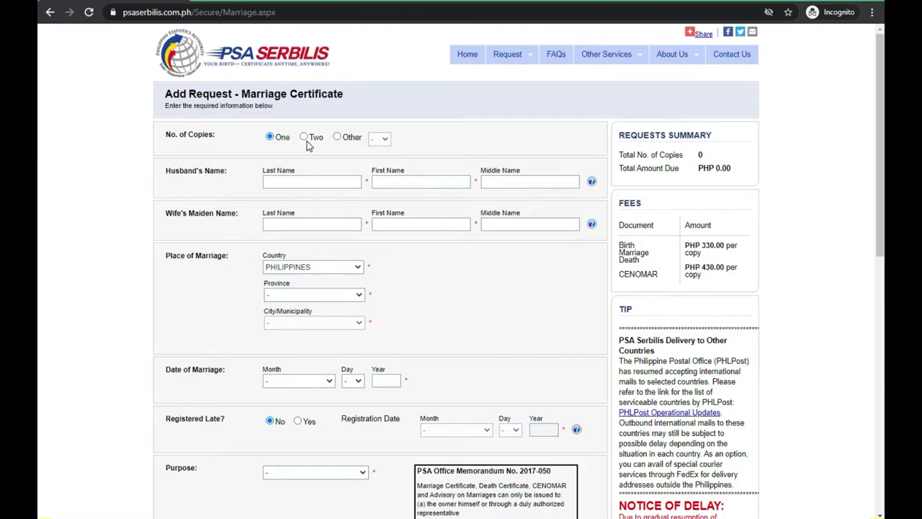
{"action": "left_click", "coordinate": [323, 177]}
{"action": "left_click", "coordinate": [429, 183]}
{"action": "left_click", "coordinate": [509, 181]}
{"action": "type", "text": "z"}
{"action": "left_click", "coordinate": [313, 220]}
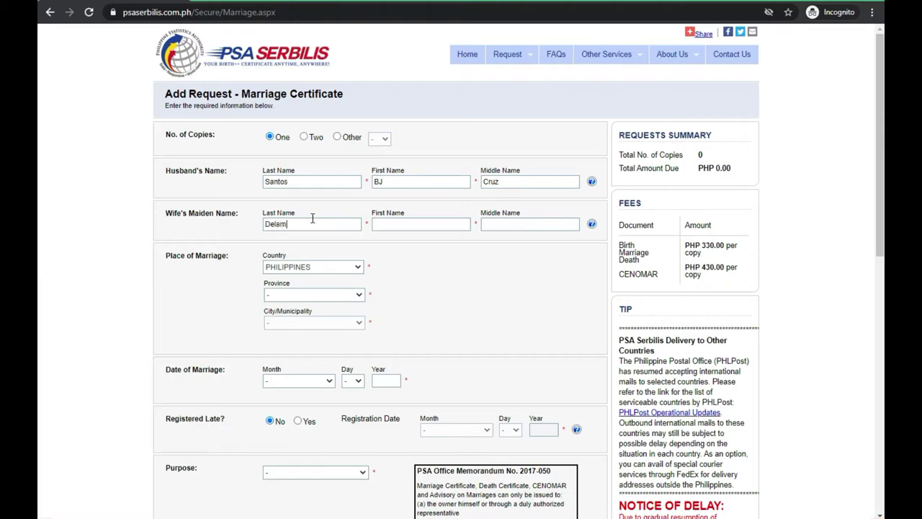
{"action": "left_click", "coordinate": [412, 227]}
{"action": "left_click", "coordinate": [504, 225]}
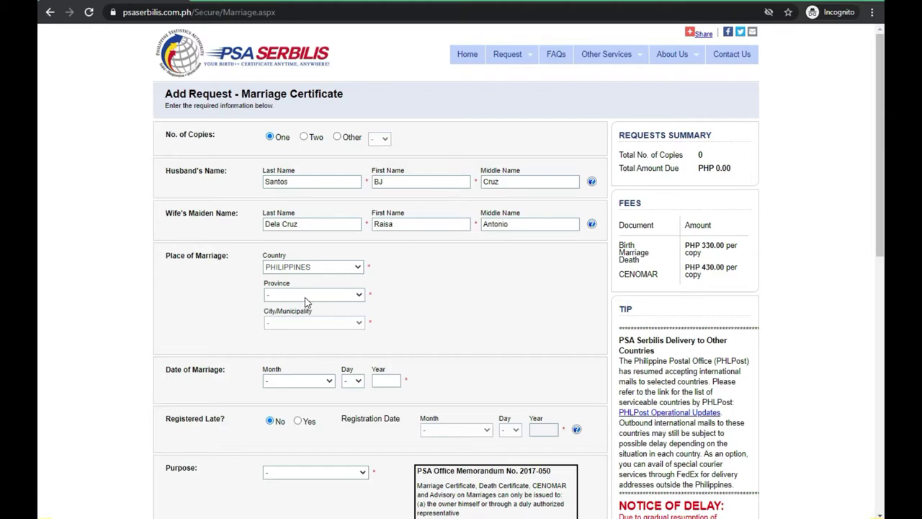
Set the place of marriage to province LAGUNA and city SAN PEDRO CITY.
{"action": "left_click", "coordinate": [298, 297]}
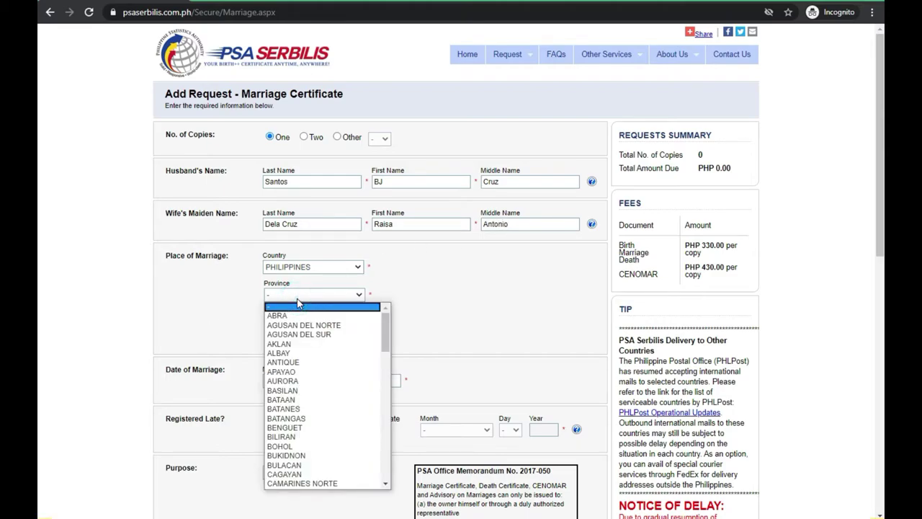
{"action": "key", "text": "l"}
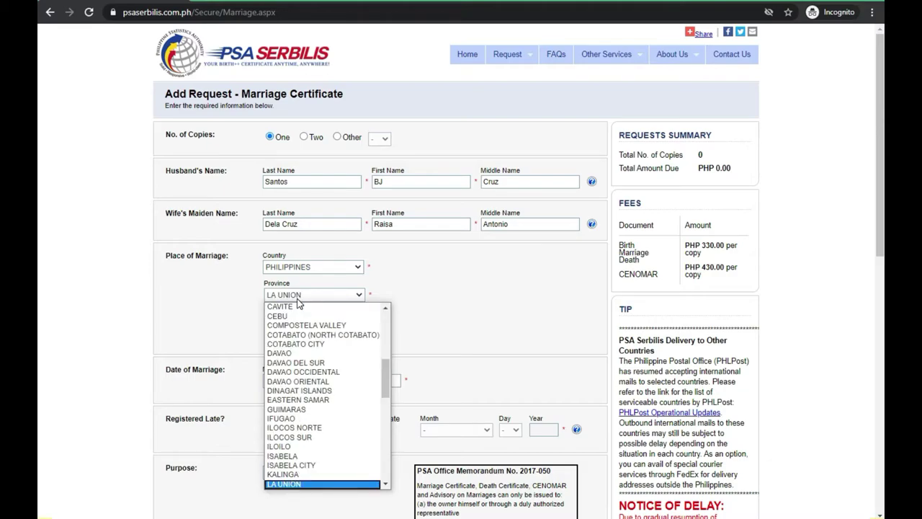
{"action": "key", "text": "Return"}
{"action": "left_click", "coordinate": [297, 295]}
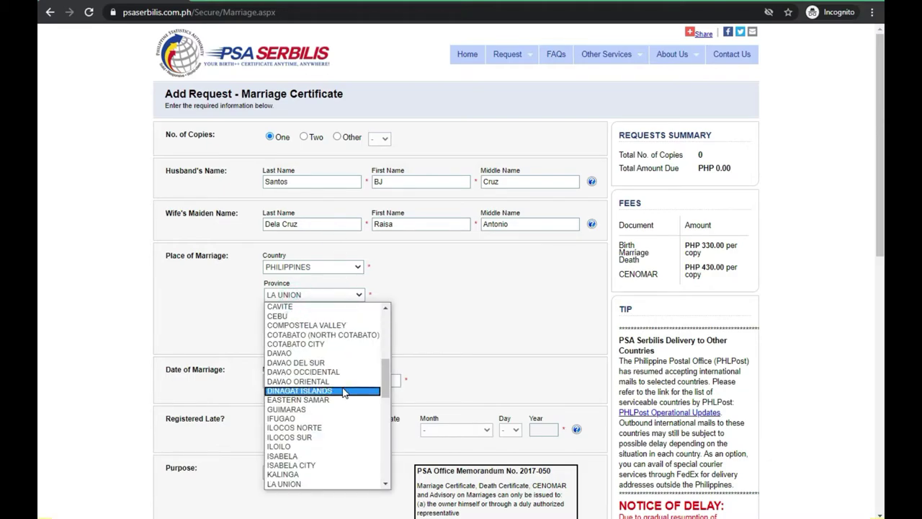
{"action": "scroll", "coordinate": [343, 391], "scroll_direction": "up", "scroll_amount": 3}
{"action": "scroll", "coordinate": [343, 393], "scroll_direction": "down", "scroll_amount": 5}
{"action": "scroll", "coordinate": [344, 391], "scroll_direction": "down", "scroll_amount": 4}
{"action": "scroll", "coordinate": [320, 324], "scroll_direction": "up", "scroll_amount": 3}
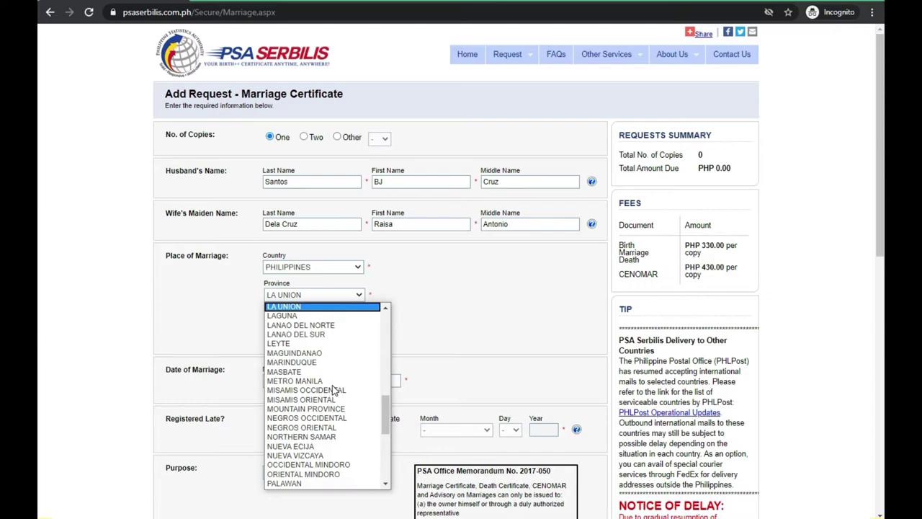
{"action": "left_click", "coordinate": [282, 315]}
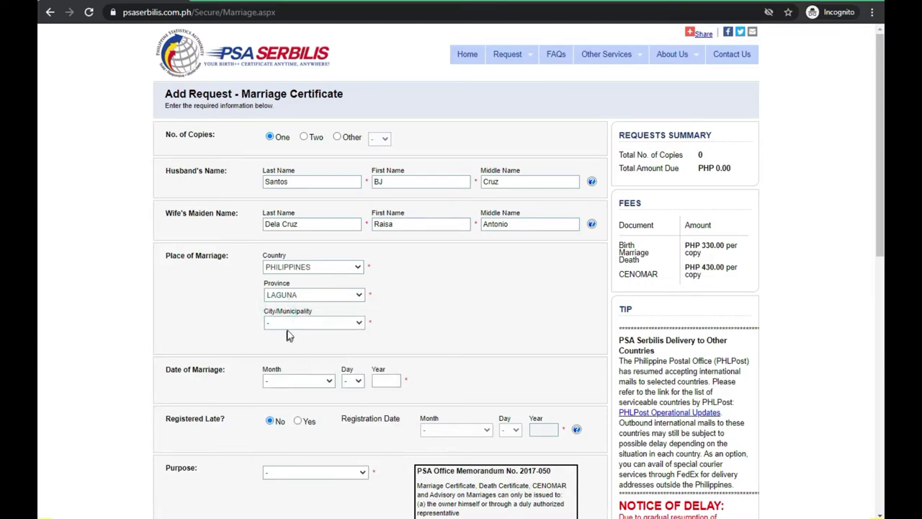
{"action": "left_click", "coordinate": [289, 323]}
{"action": "key", "text": "s"}
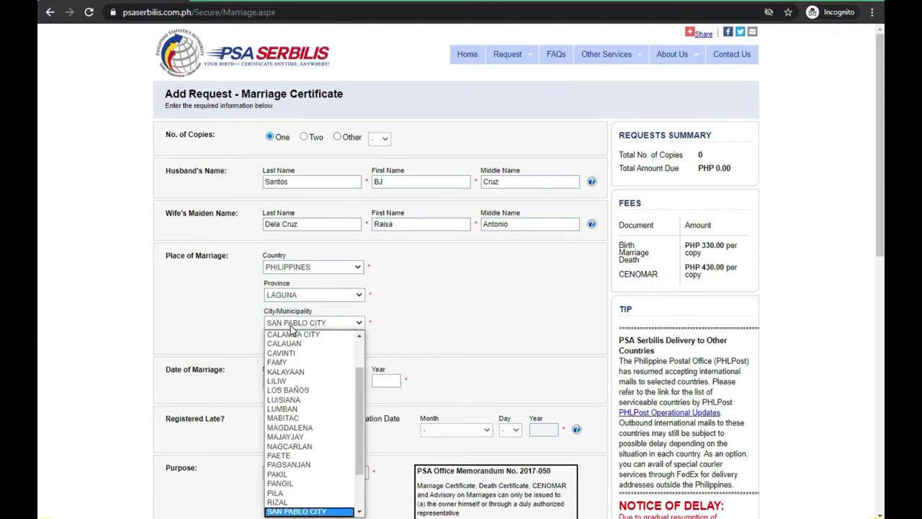
{"action": "scroll", "coordinate": [303, 414], "scroll_direction": "down", "scroll_amount": 2}
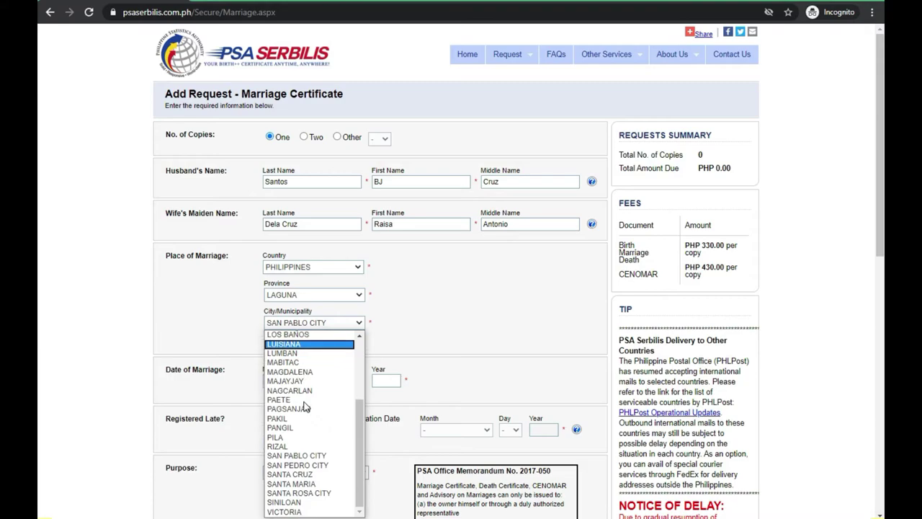
{"action": "left_click", "coordinate": [294, 464]}
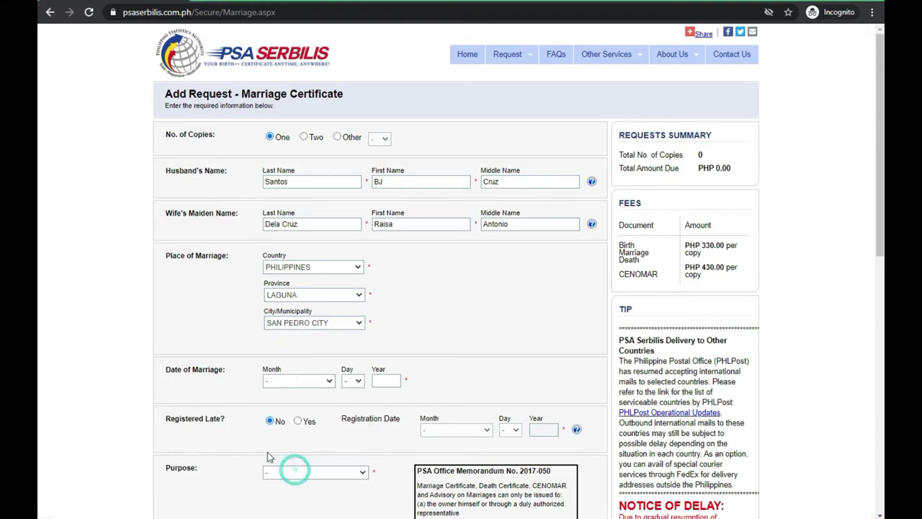
Set the marriage date to OCTOBER 12, 2019, correcting the rejected year 2020.
{"action": "left_click", "coordinate": [276, 381]}
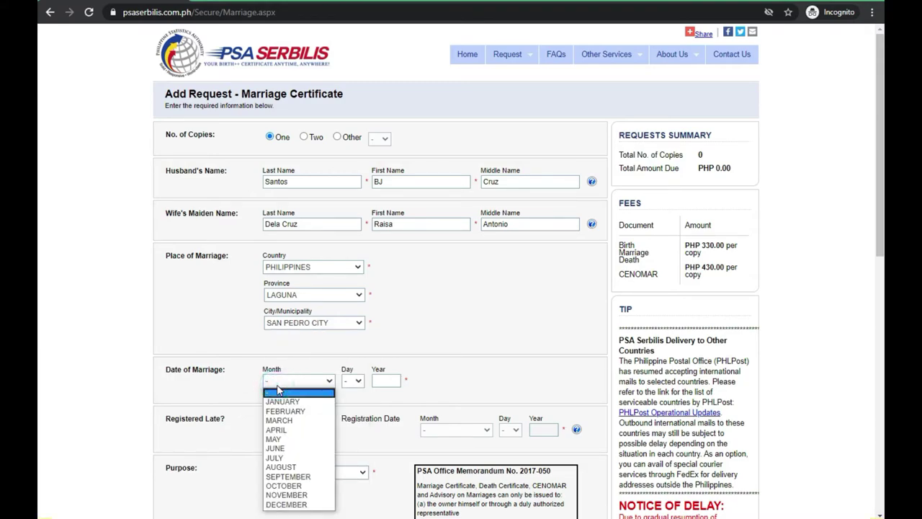
{"action": "left_click", "coordinate": [301, 486]}
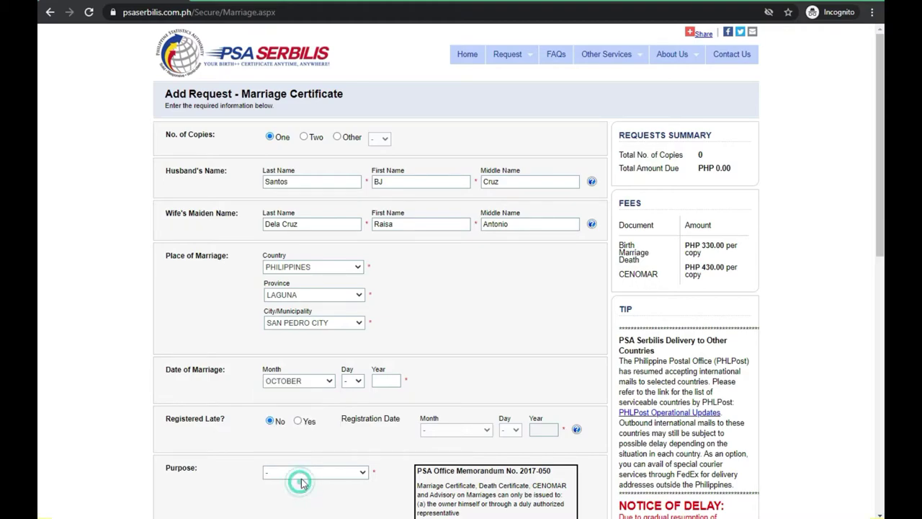
{"action": "left_click", "coordinate": [352, 380]}
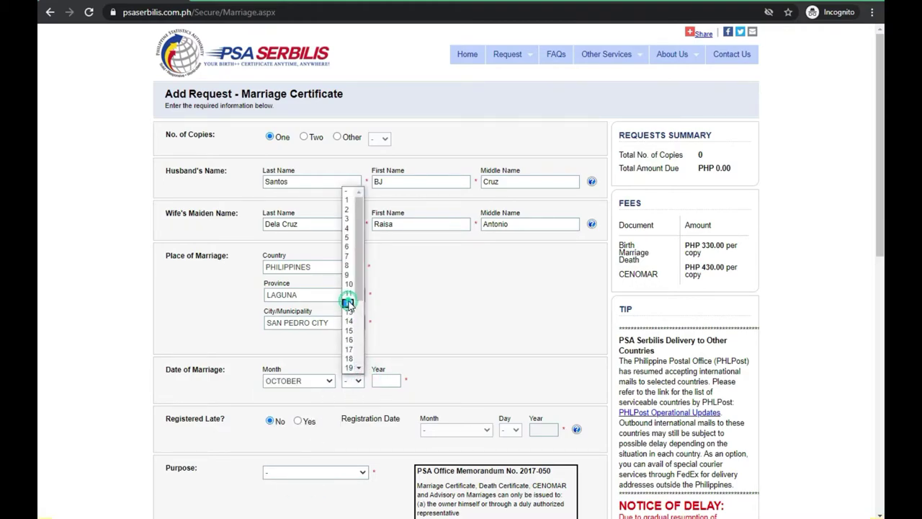
{"action": "left_click", "coordinate": [349, 303]}
{"action": "left_click", "coordinate": [390, 380]}
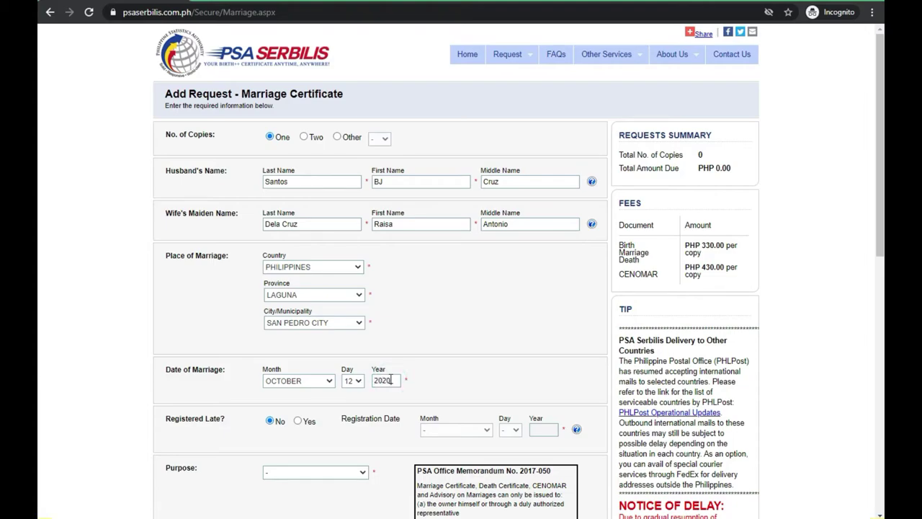
{"action": "left_click", "coordinate": [454, 352]}
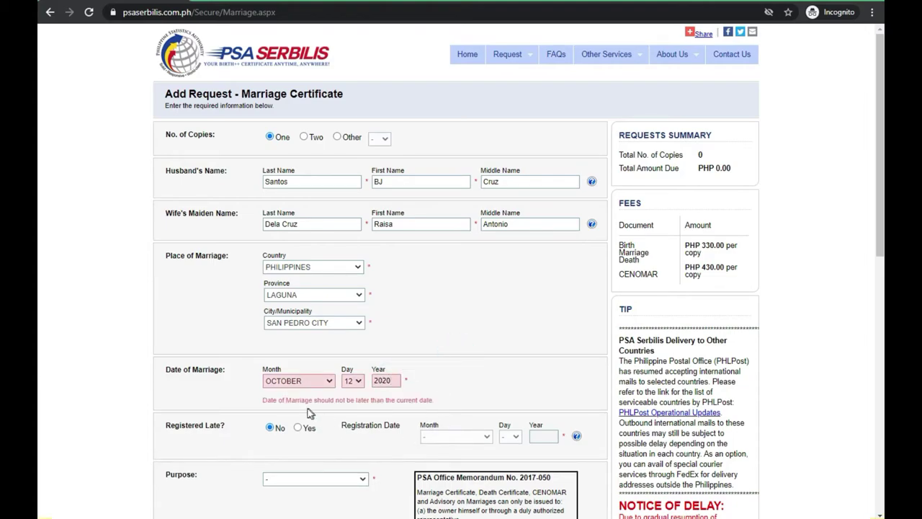
{"action": "left_click", "coordinate": [391, 382]}
{"action": "left_click", "coordinate": [460, 378]}
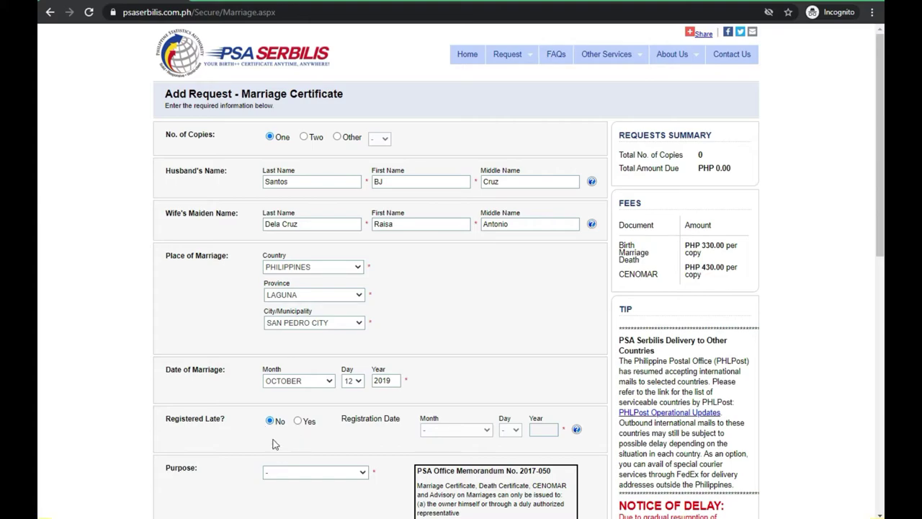
Choose purpose OTHERS, enter particulars 'personal copy', and save the request details.
{"action": "scroll", "coordinate": [214, 490], "scroll_direction": "down", "scroll_amount": 3}
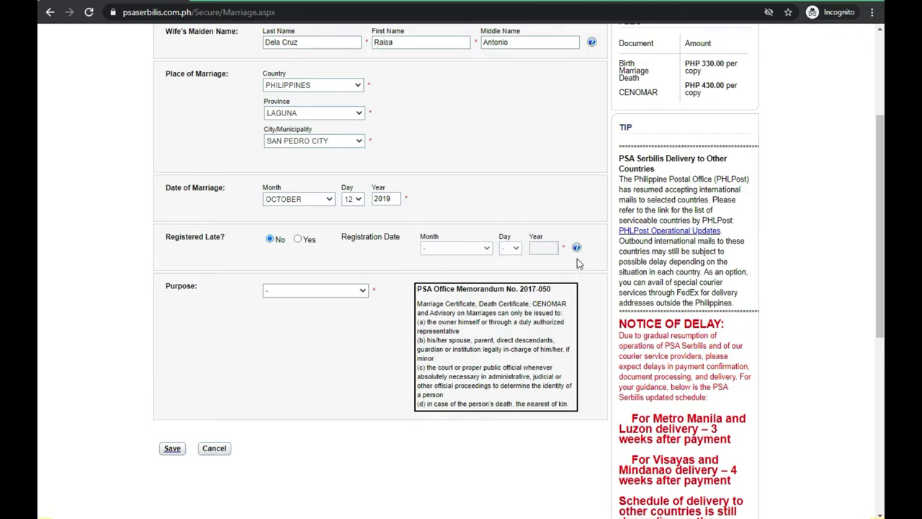
{"action": "left_click", "coordinate": [360, 293]}
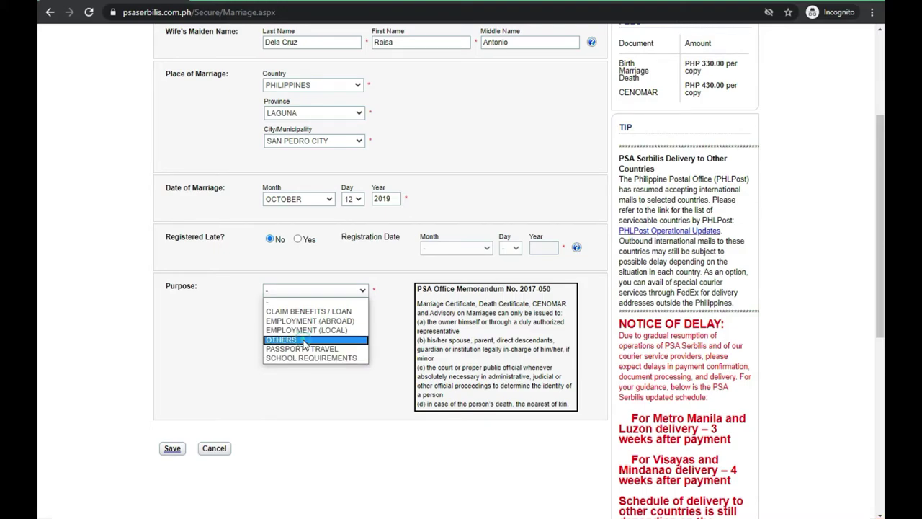
{"action": "left_click", "coordinate": [306, 339]}
{"action": "left_click", "coordinate": [279, 320]}
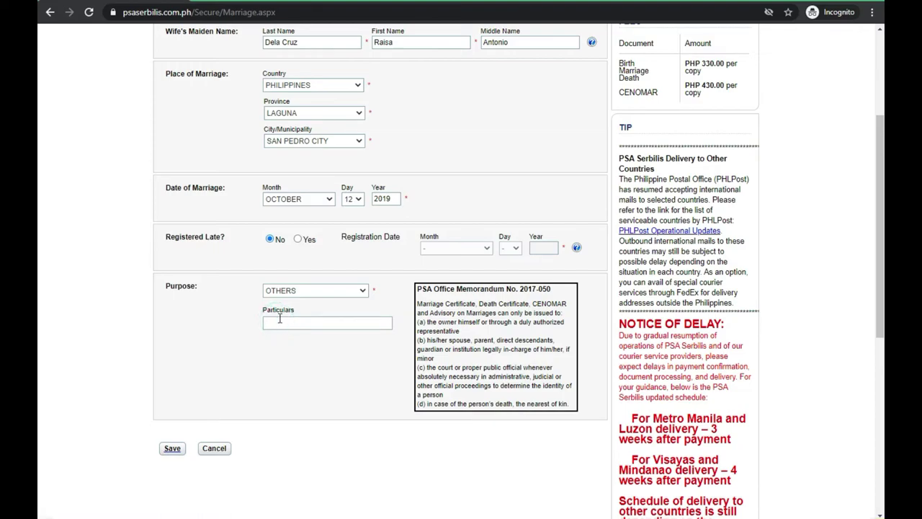
{"action": "type", "text": "personal copy"}
{"action": "left_click", "coordinate": [172, 448]}
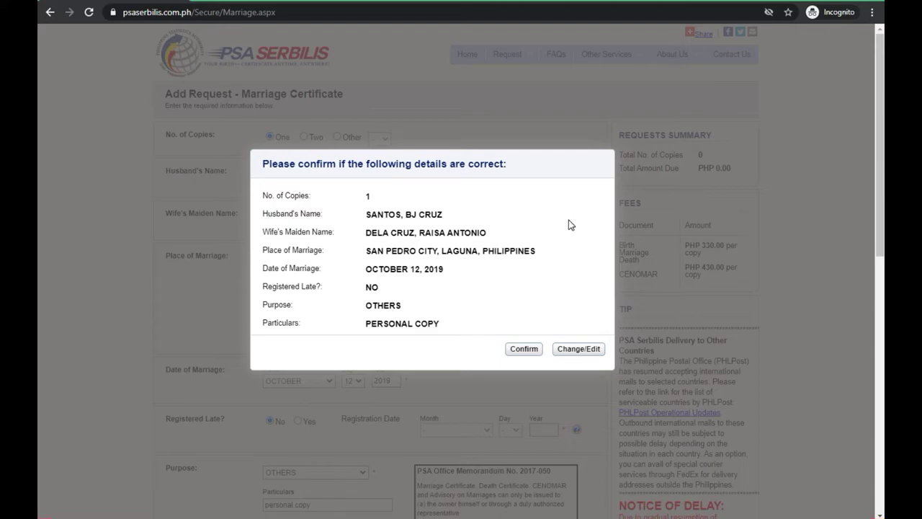
Confirm the details, proceed despite the manual-search delay, and submit the request.
{"action": "left_click", "coordinate": [524, 348]}
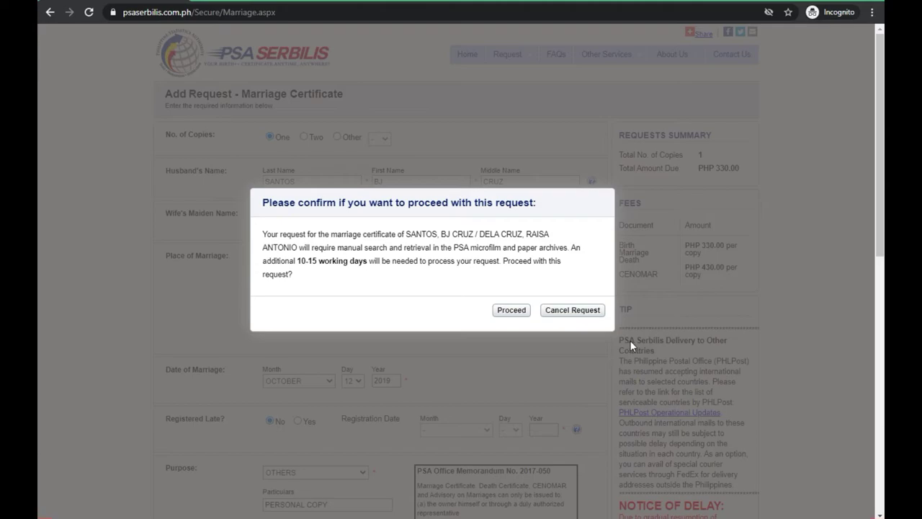
{"action": "left_click", "coordinate": [510, 311]}
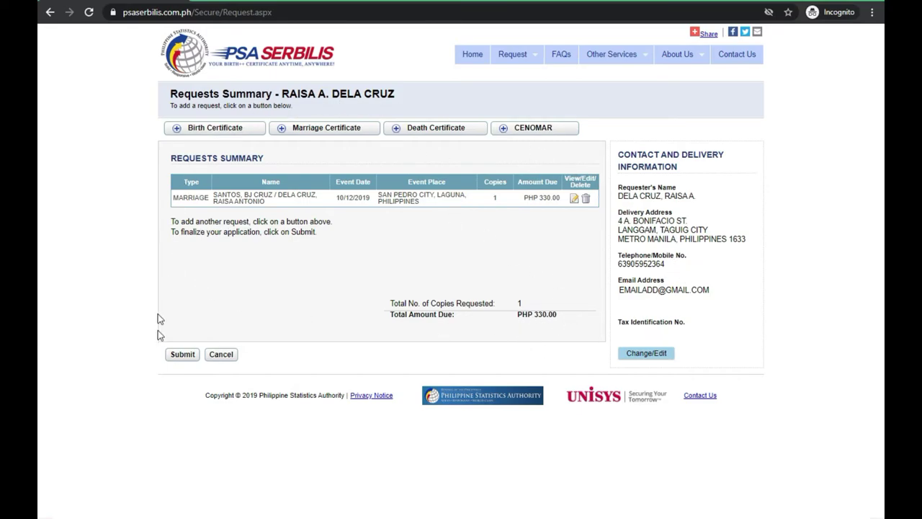
{"action": "left_click", "coordinate": [183, 354]}
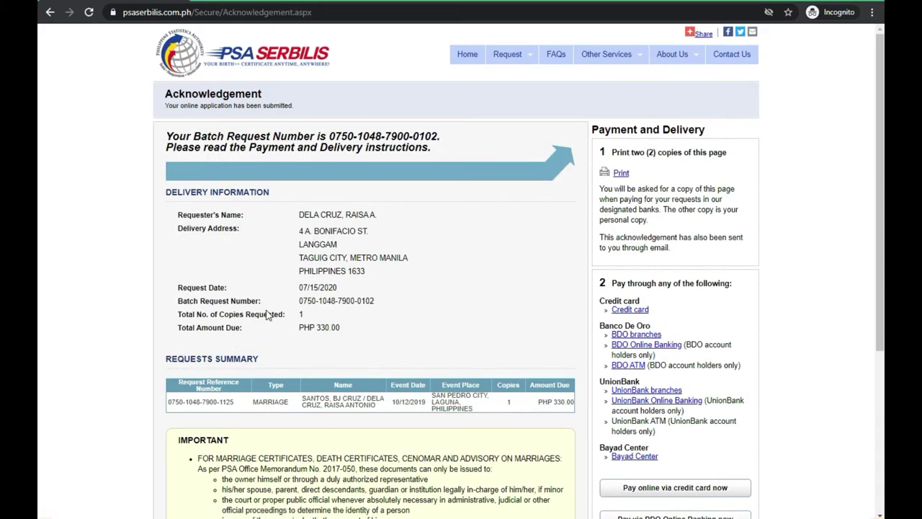
{"action": "scroll", "coordinate": [268, 315], "scroll_direction": "down", "scroll_amount": 3}
{"action": "scroll", "coordinate": [277, 343], "scroll_direction": "up", "scroll_amount": 5}
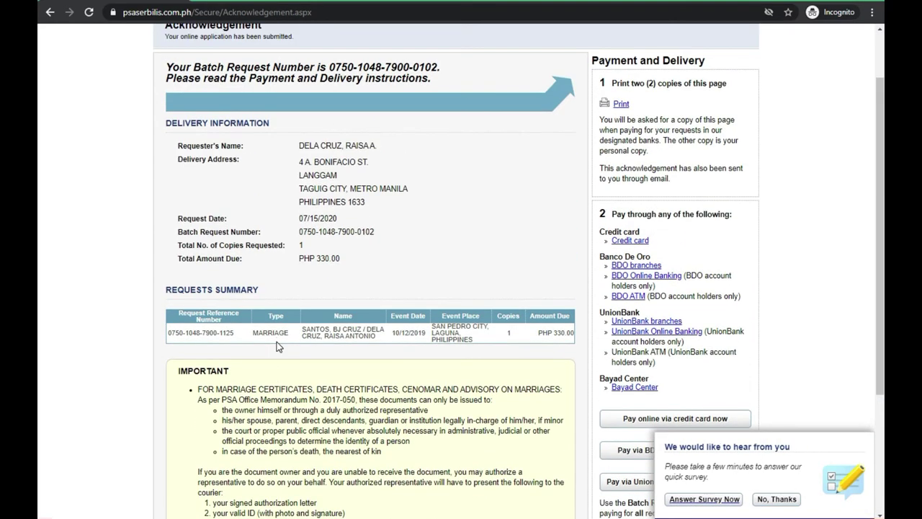
{"action": "scroll", "coordinate": [277, 344], "scroll_direction": "down", "scroll_amount": 5}
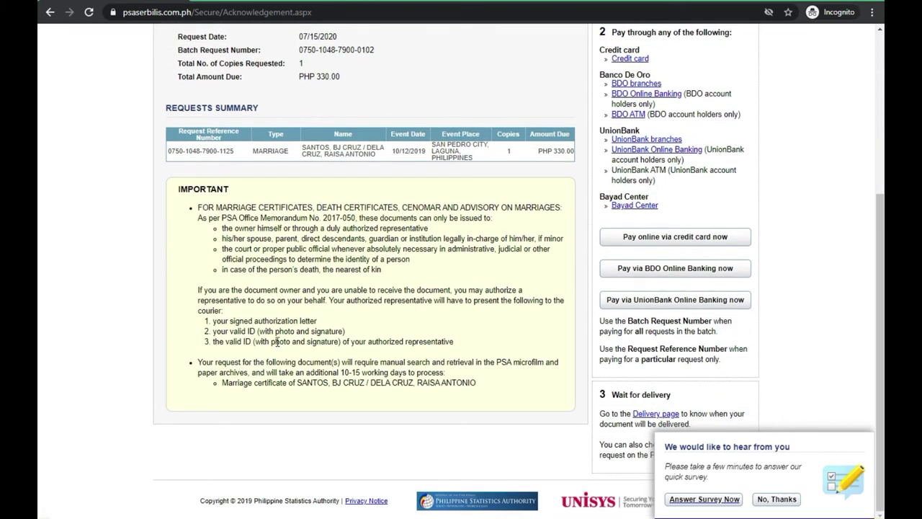
{"action": "scroll", "coordinate": [277, 344], "scroll_direction": "up", "scroll_amount": 2}
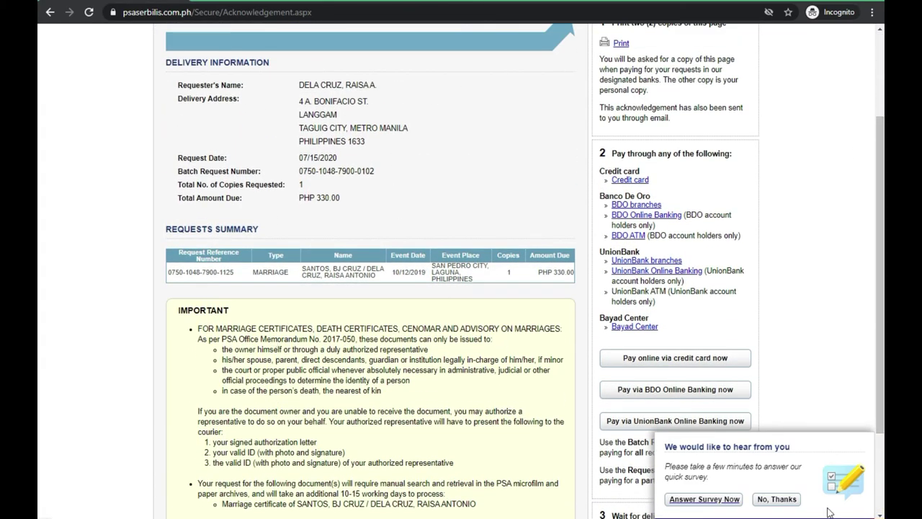
{"action": "scroll", "coordinate": [248, 398], "scroll_direction": "down", "scroll_amount": 1}
{"action": "scroll", "coordinate": [248, 398], "scroll_direction": "up", "scroll_amount": 2}
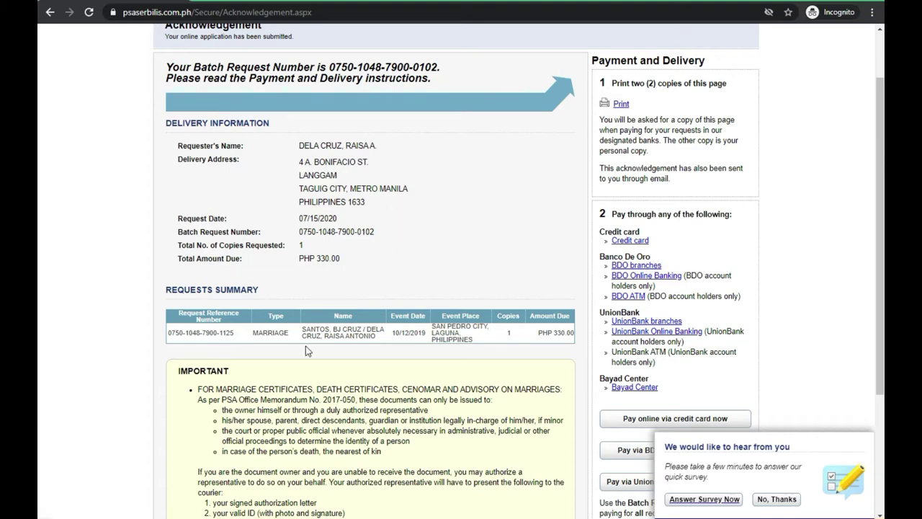
{"action": "scroll", "coordinate": [304, 347], "scroll_direction": "down", "scroll_amount": 2}
{"action": "scroll", "coordinate": [305, 347], "scroll_direction": "up", "scroll_amount": 3}
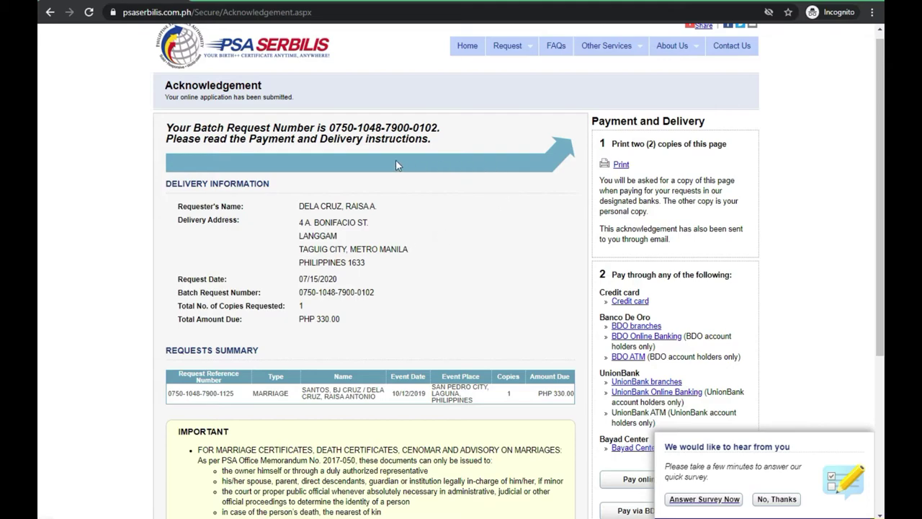
{"action": "left_click_drag", "start_coordinate": [172, 128], "coordinate": [449, 132]}
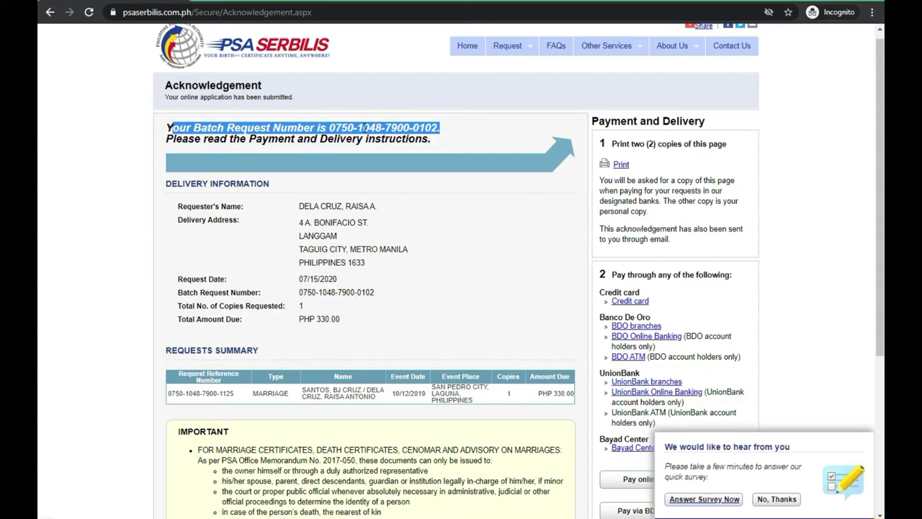
{"action": "left_click", "coordinate": [327, 128]}
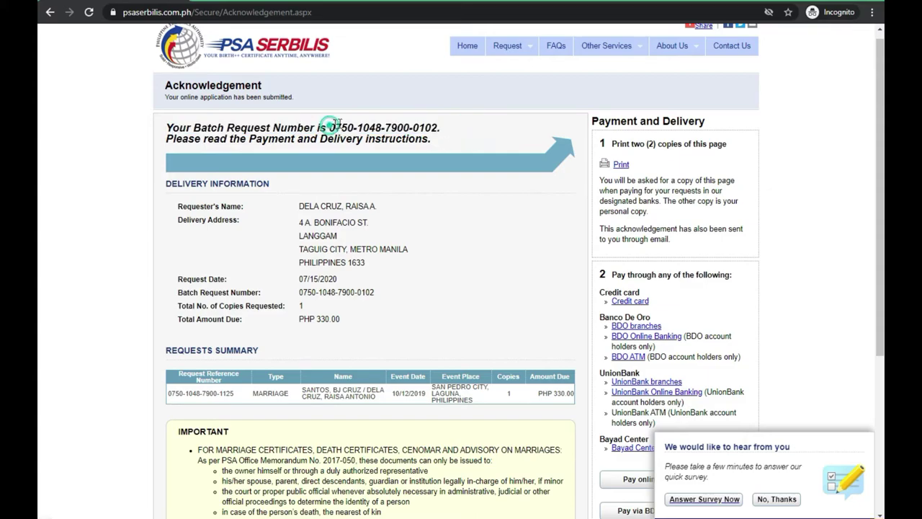
{"action": "left_click_drag", "start_coordinate": [328, 128], "coordinate": [441, 128]}
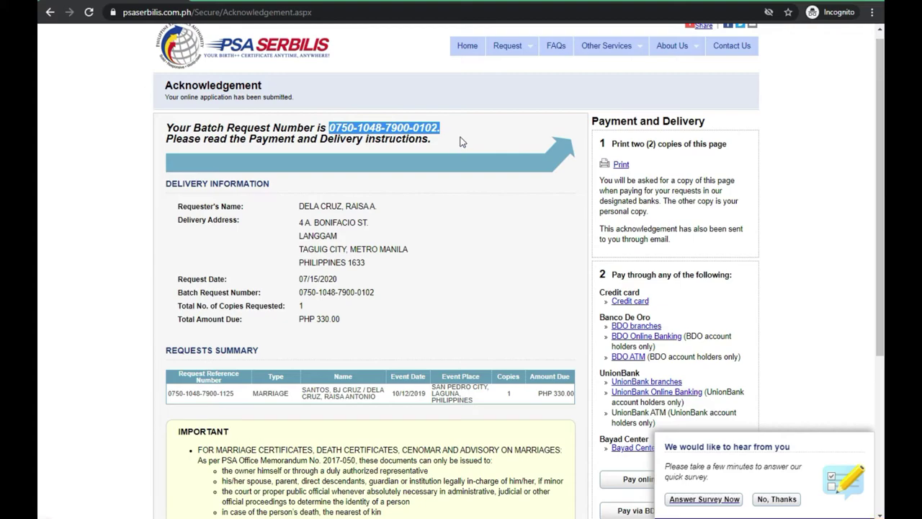
{"action": "left_click", "coordinate": [460, 138]}
{"action": "left_click_drag", "start_coordinate": [329, 128], "coordinate": [455, 128]}
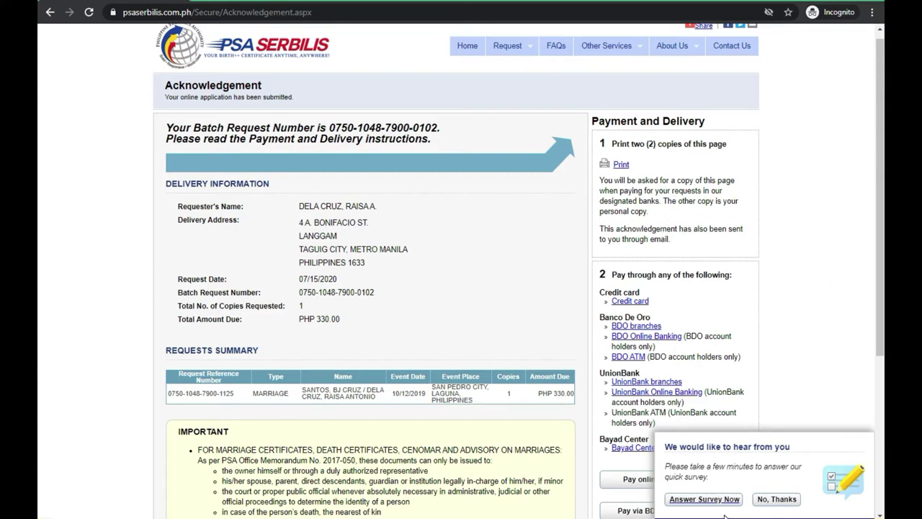
Decline the feedback survey and review the payment options for the PHP 330.00 request.
{"action": "left_click", "coordinate": [777, 498]}
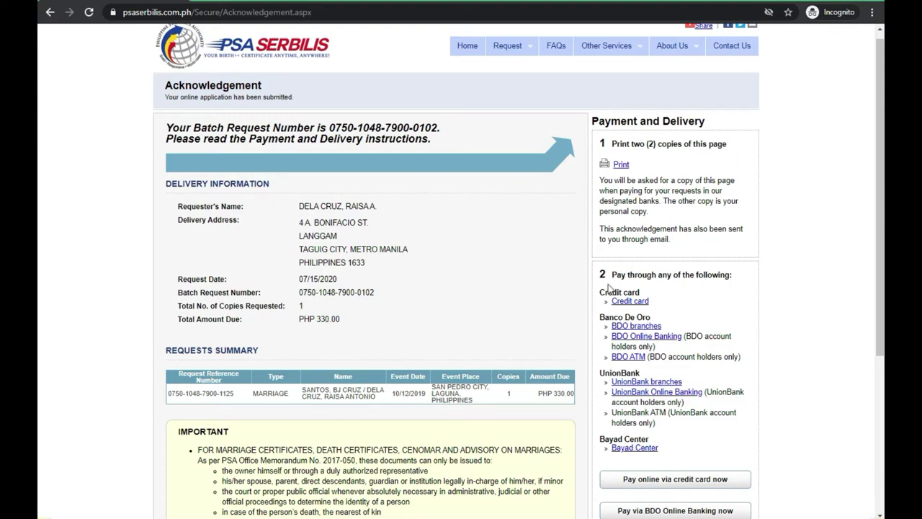
{"action": "scroll", "coordinate": [641, 374], "scroll_direction": "down", "scroll_amount": 1}
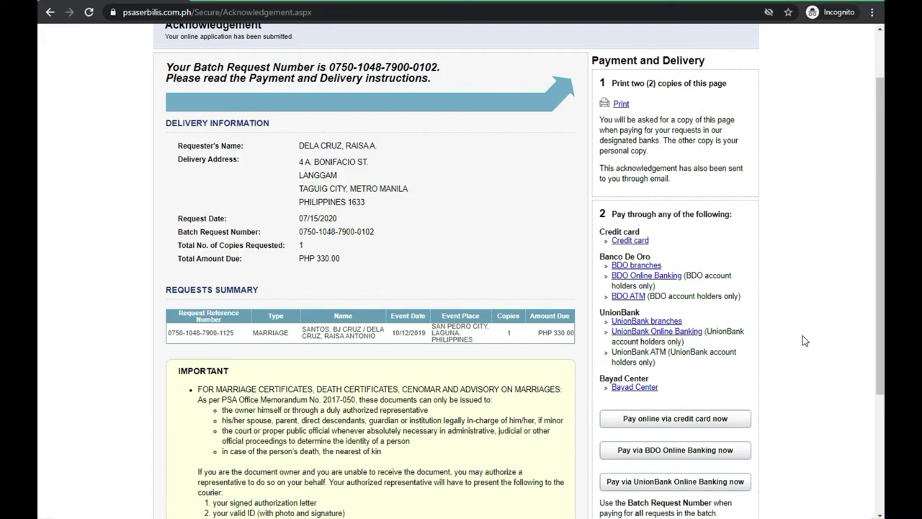
{"action": "scroll", "coordinate": [802, 363], "scroll_direction": "down", "scroll_amount": 3}
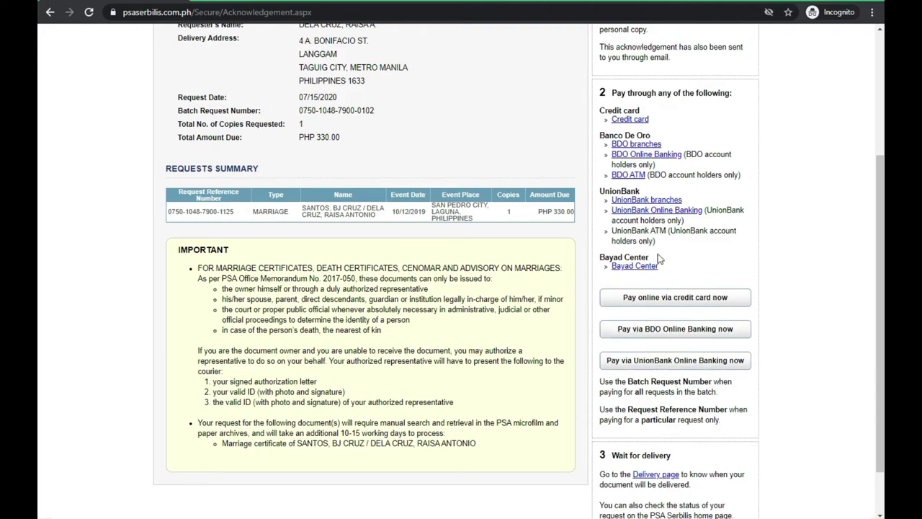
{"action": "scroll", "coordinate": [651, 339], "scroll_direction": "up", "scroll_amount": 2}
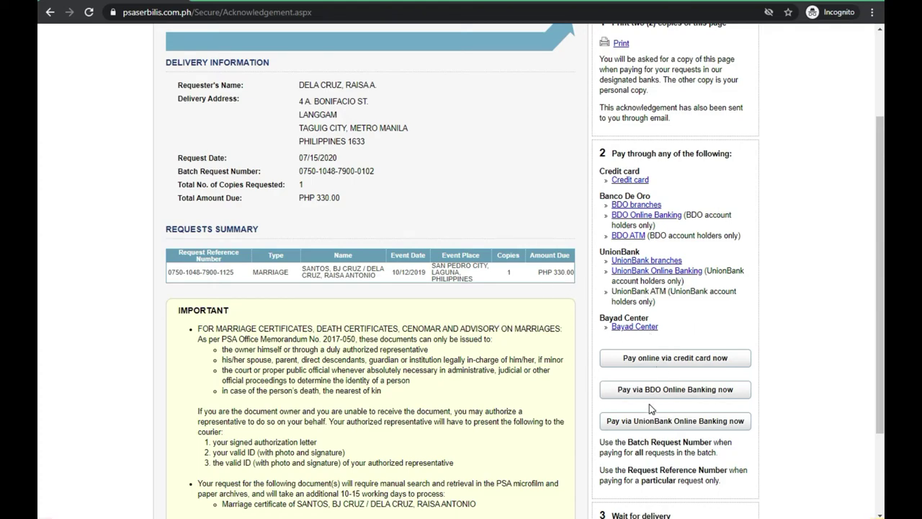
{"action": "scroll", "coordinate": [652, 397], "scroll_direction": "down", "scroll_amount": 2}
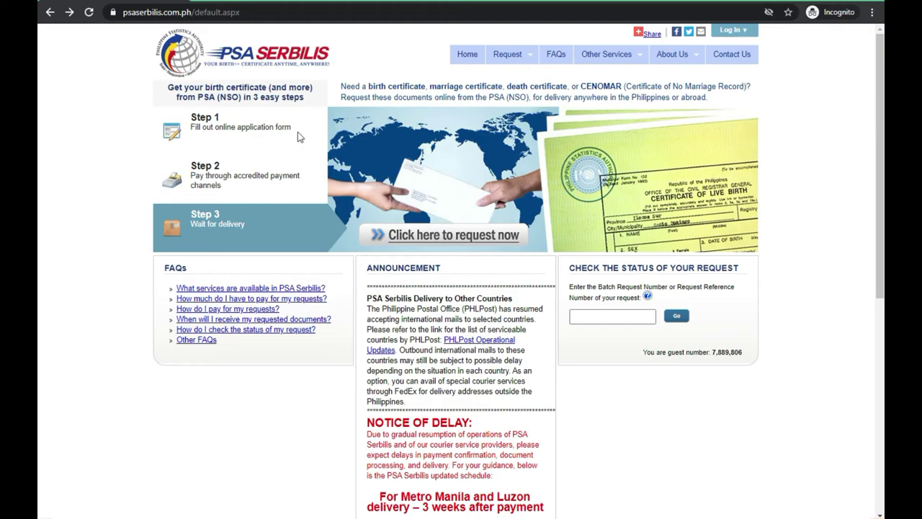
Open the 'Wait for delivery' page showing 3-13 working days locally and 6-8 weeks abroad.
{"action": "left_click", "coordinate": [225, 243]}
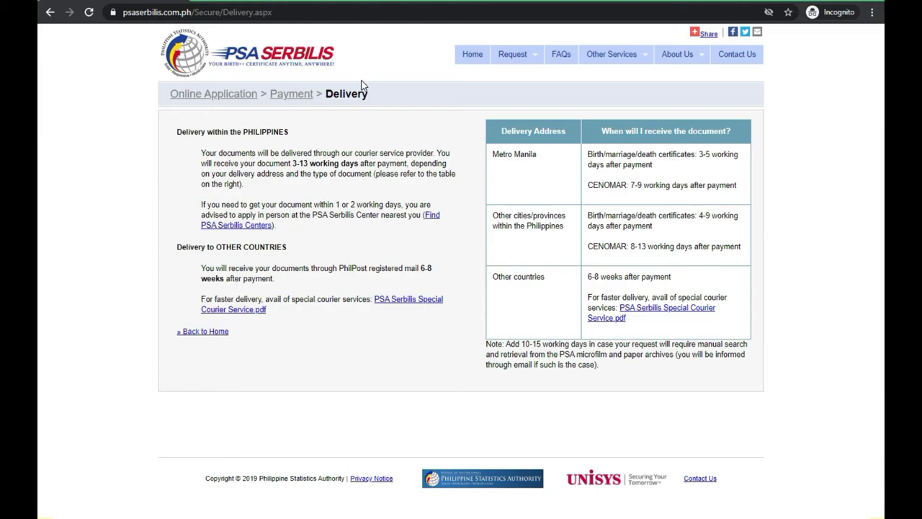
Go back home, dismiss the eligible-recipients notice, and highlight the batch-number status check instructions.
{"action": "left_click", "coordinate": [470, 58]}
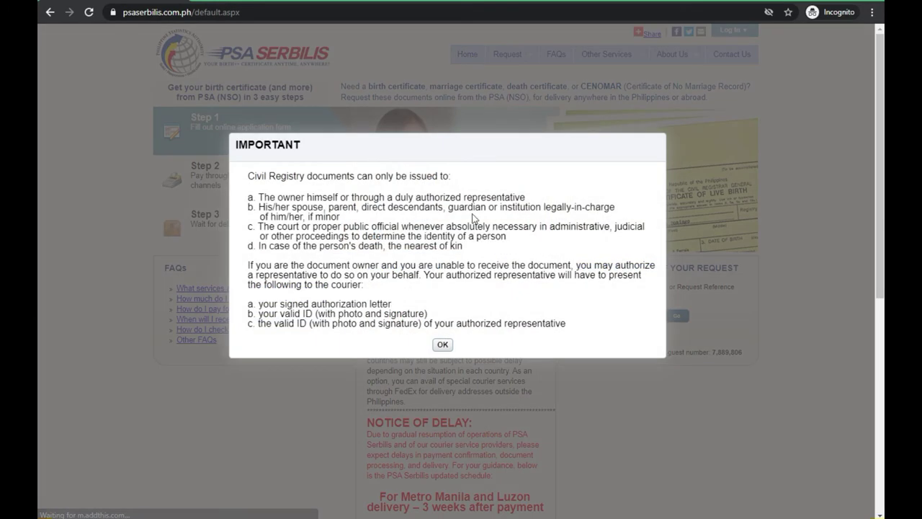
{"action": "left_click", "coordinate": [444, 343]}
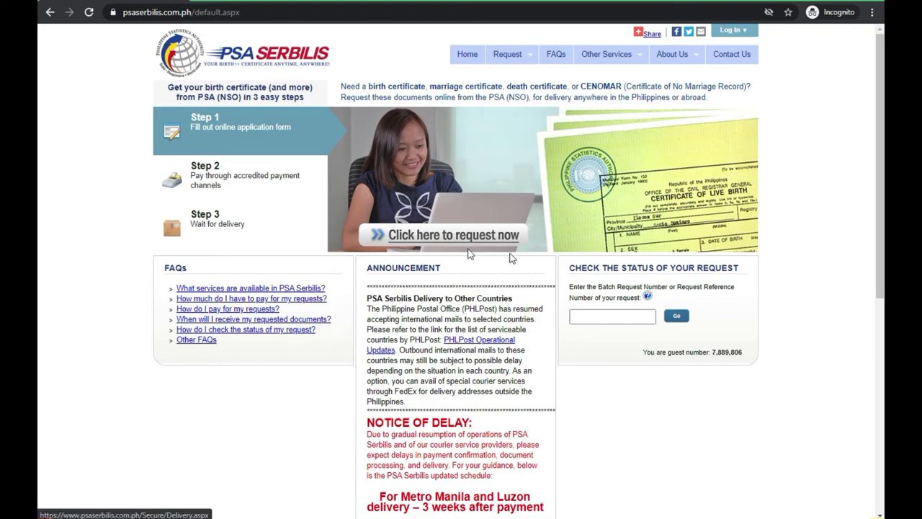
{"action": "left_click_drag", "start_coordinate": [588, 267], "coordinate": [735, 268]}
{"action": "left_click_drag", "start_coordinate": [586, 287], "coordinate": [704, 290]}
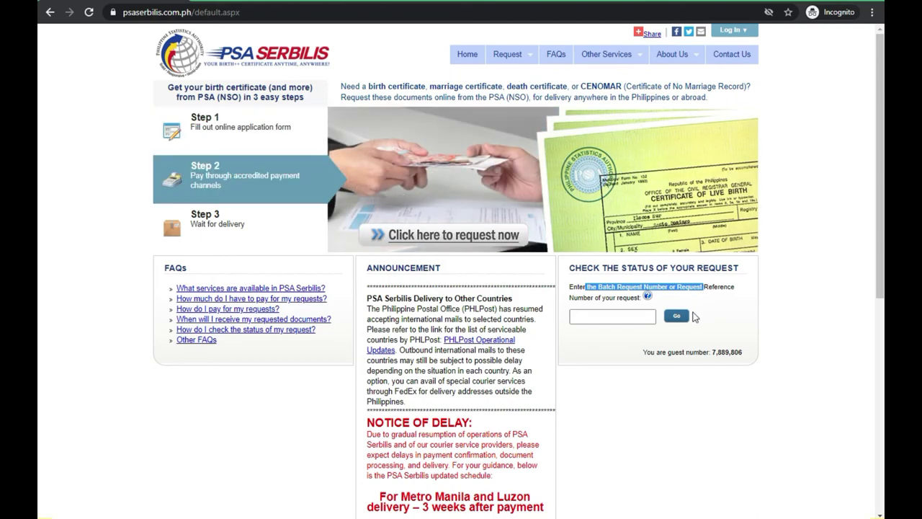
{"action": "left_click", "coordinate": [613, 315]}
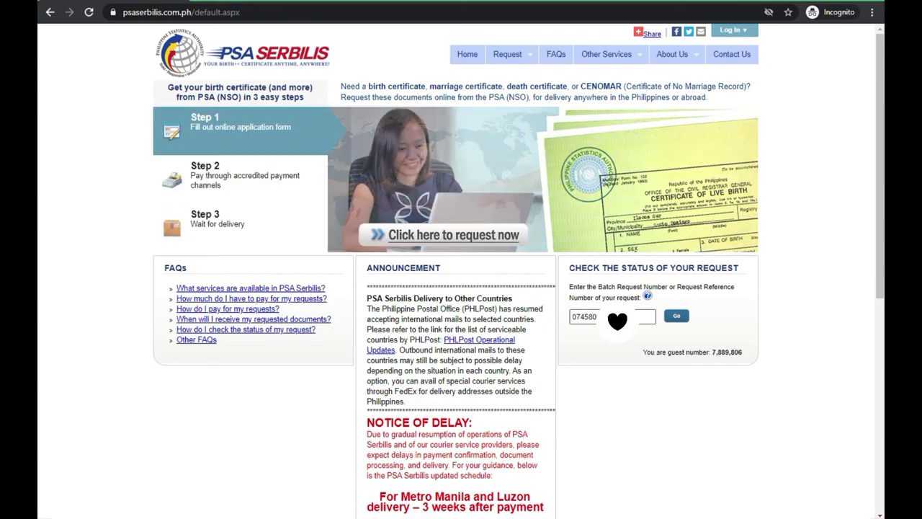
{"action": "left_click", "coordinate": [679, 317]}
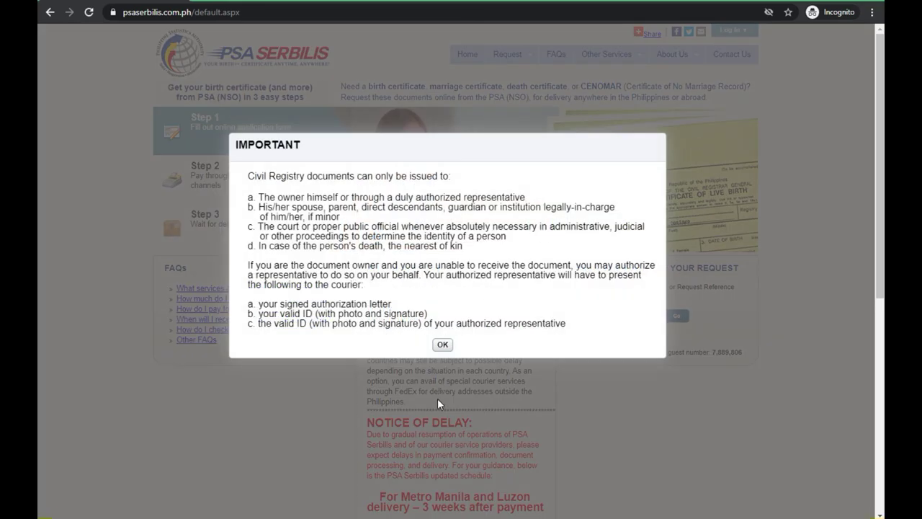
{"action": "left_click", "coordinate": [443, 345]}
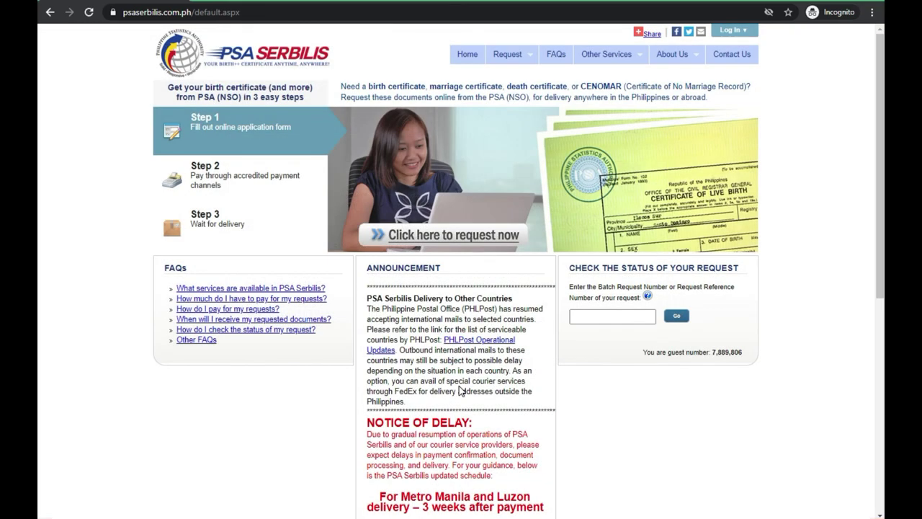